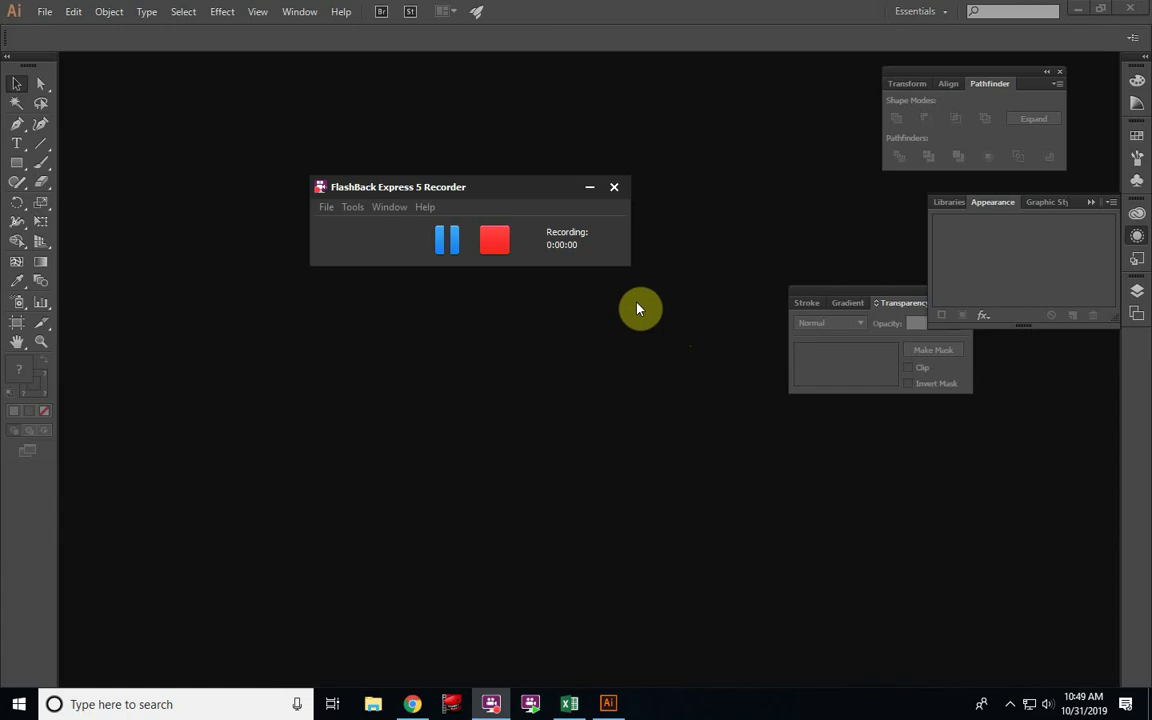
- Create a new blank A4 document, Untitled-1, with the default settings
{"action": "left_click", "coordinate": [590, 187]}
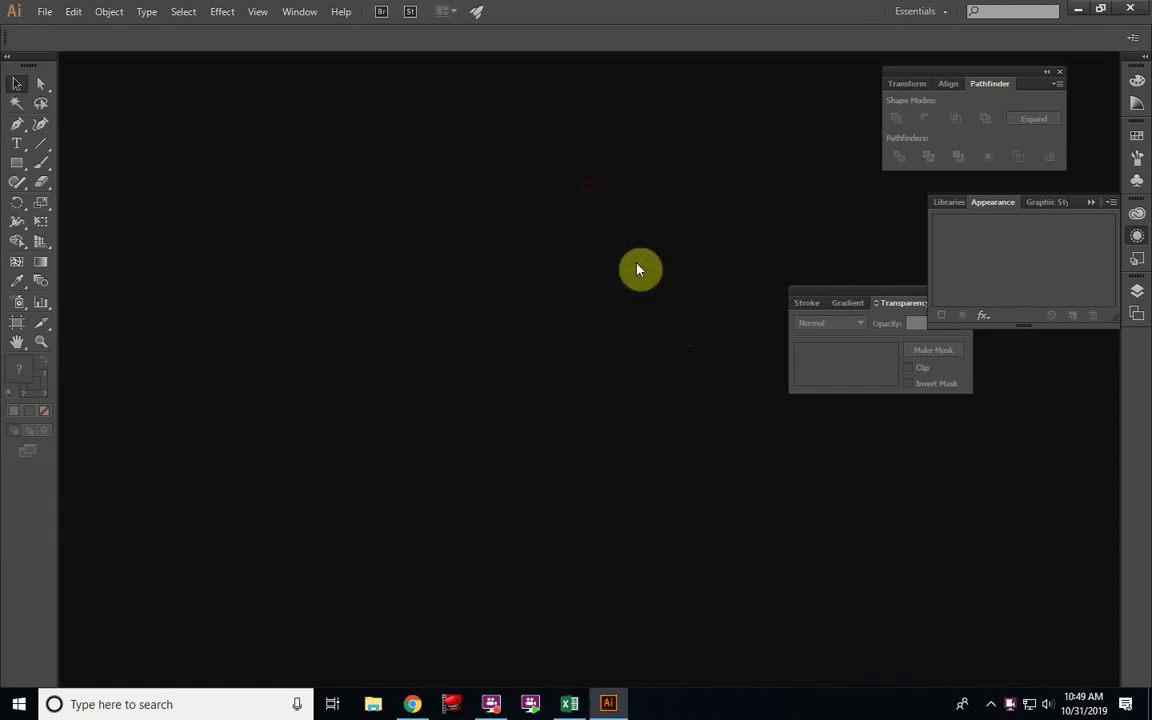
{"action": "left_click", "coordinate": [44, 12]}
{"action": "left_click", "coordinate": [68, 30]}
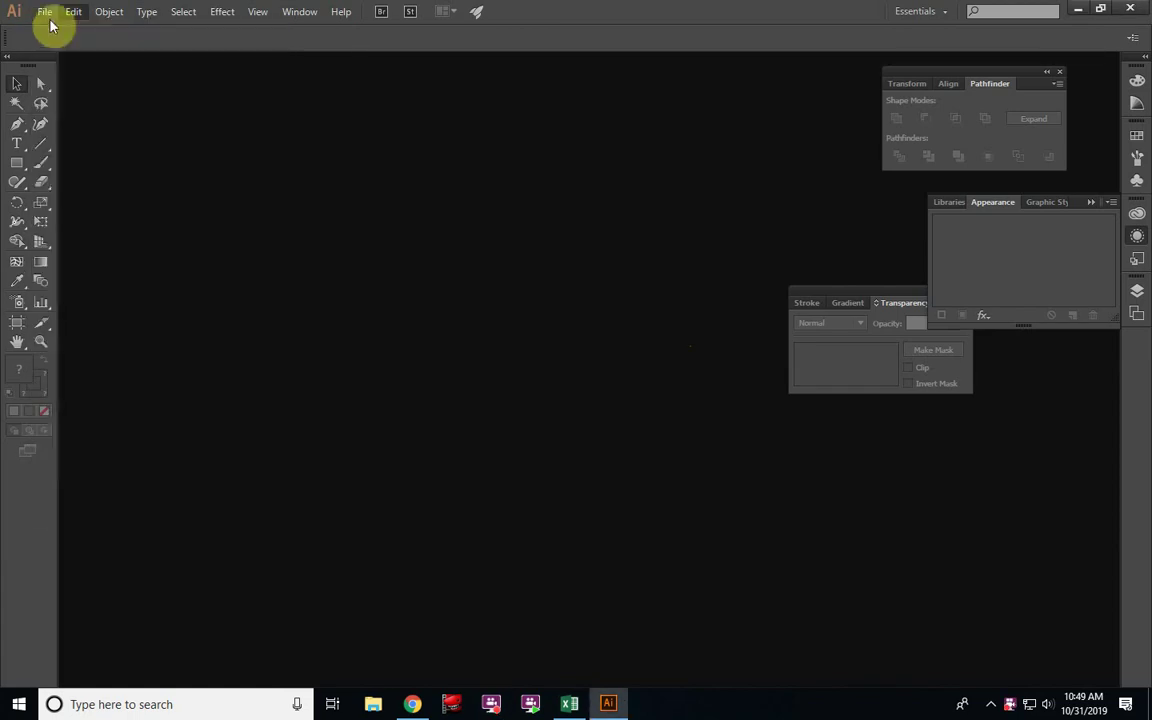
{"action": "left_click", "coordinate": [46, 12]}
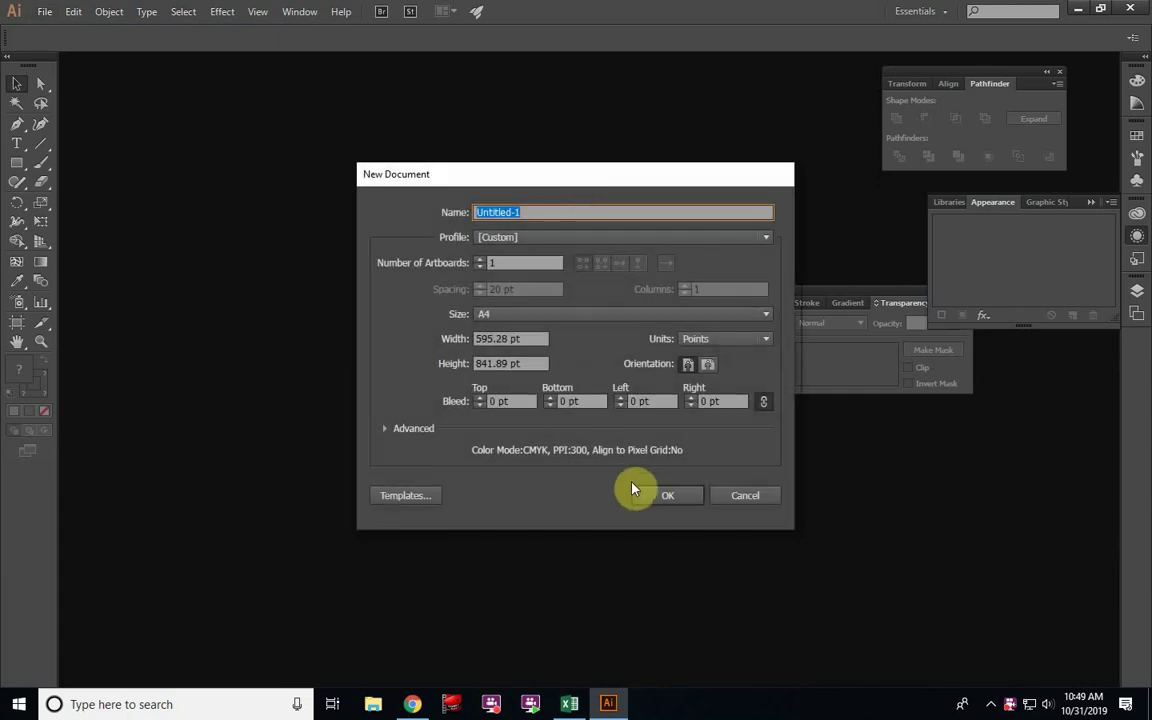
{"action": "left_click", "coordinate": [649, 497]}
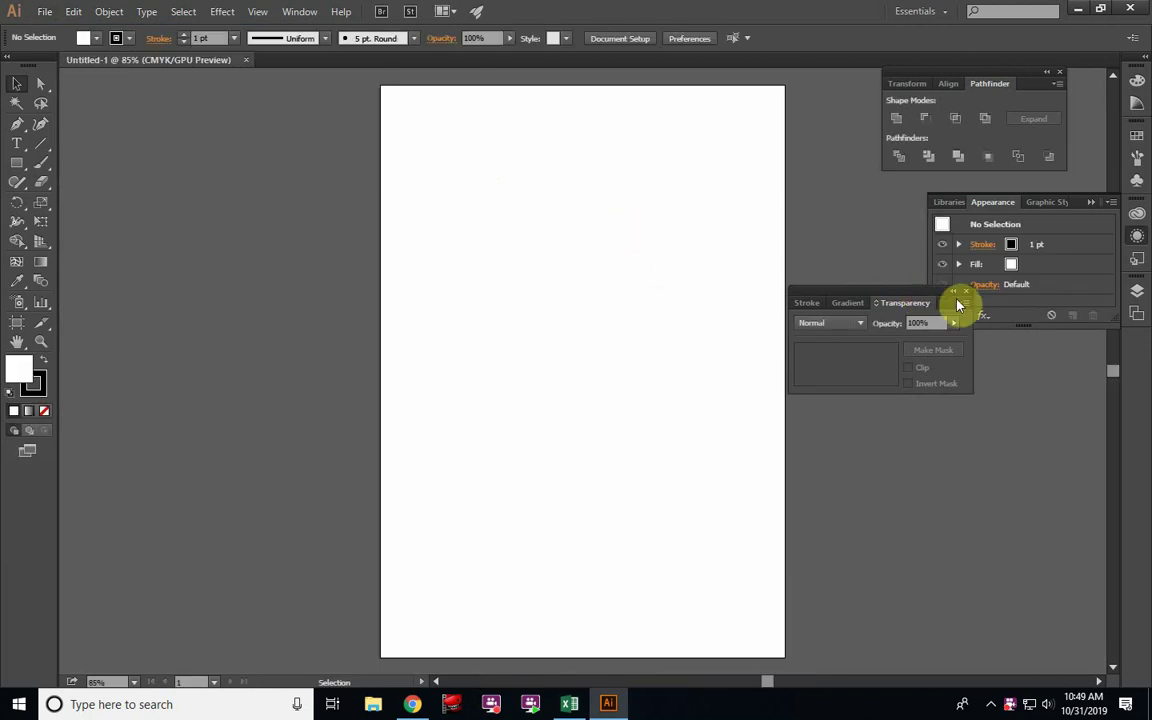
- Move the Transparency panel aside and close the floating Appearance and Pathfinder panel groups
{"action": "left_click_drag", "start_coordinate": [966, 297], "coordinate": [1038, 218]}
{"action": "left_click", "coordinate": [1088, 204]}
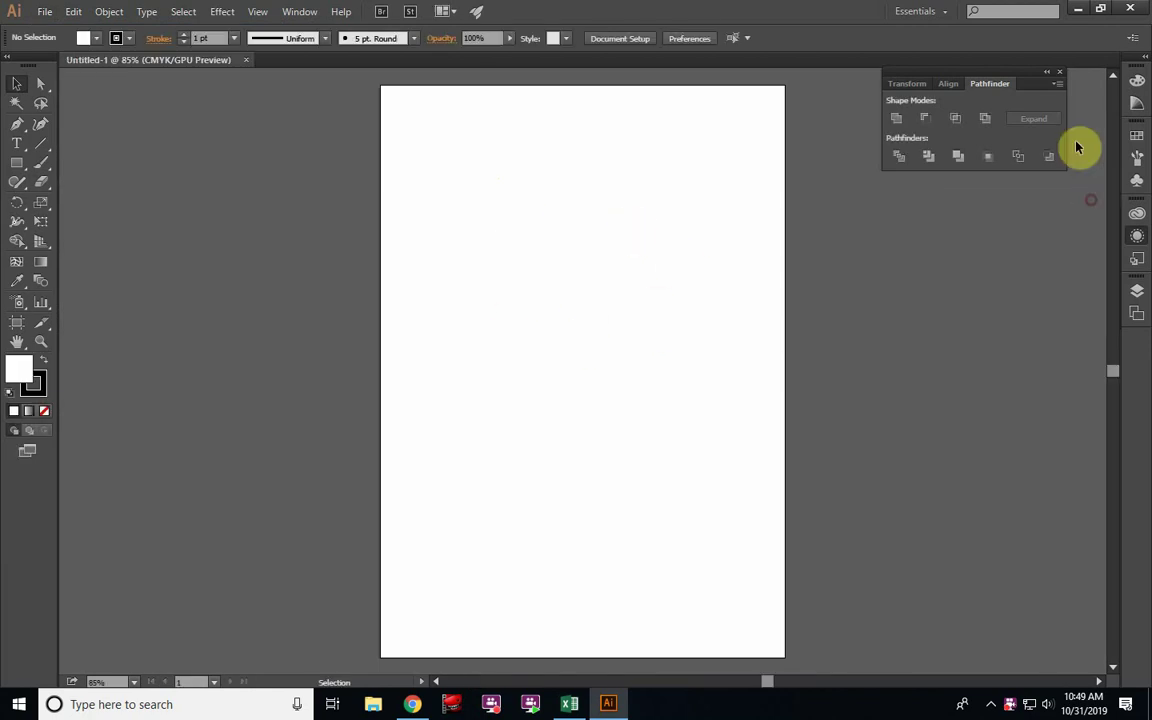
{"action": "left_click", "coordinate": [1059, 72]}
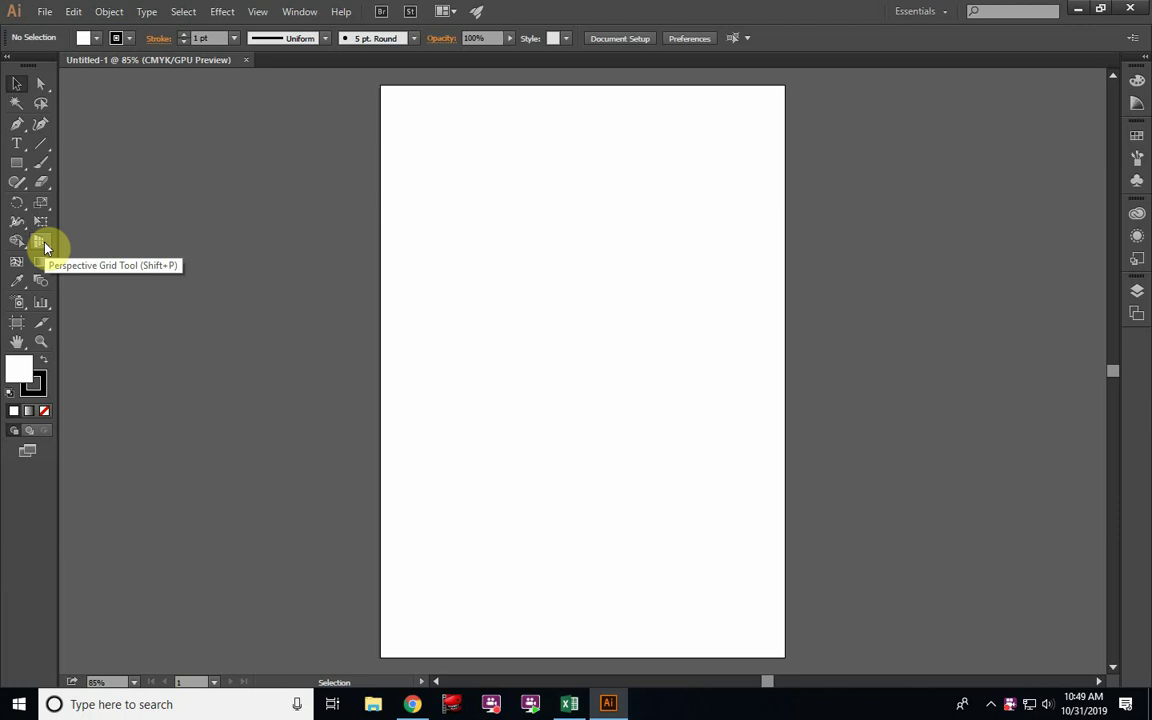
- Display the two-point perspective grid across the A4 artboard
{"action": "left_click", "coordinate": [44, 245]}
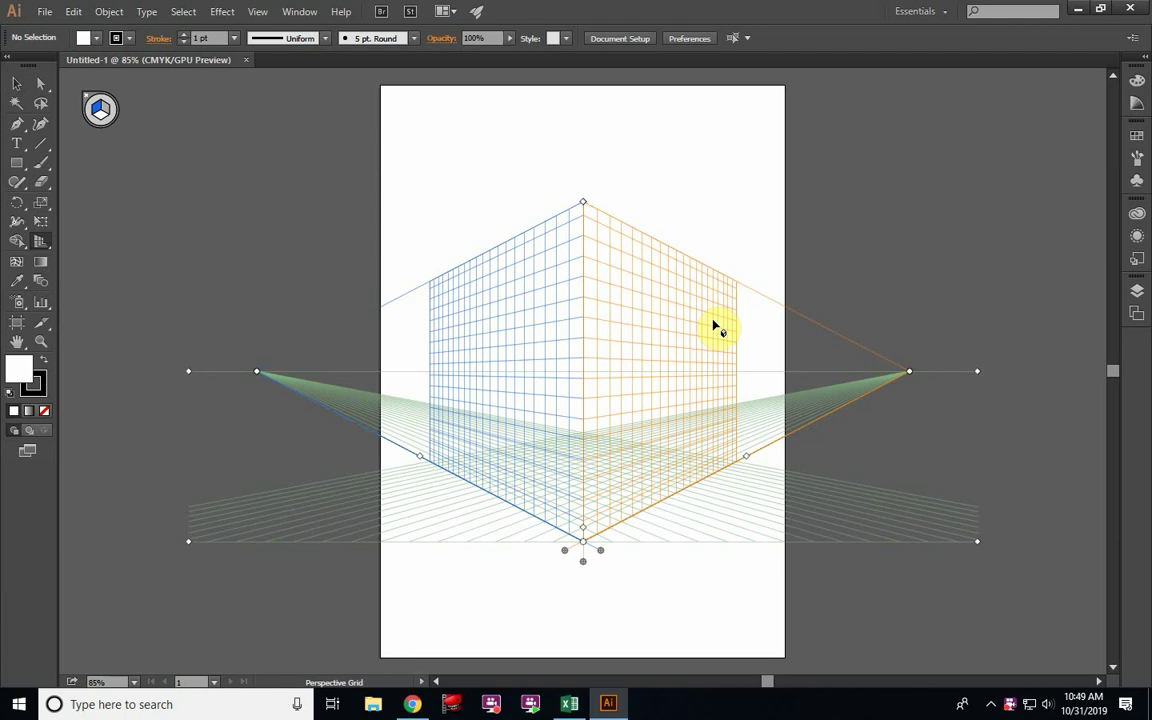
{"action": "key", "text": "shift+v"}
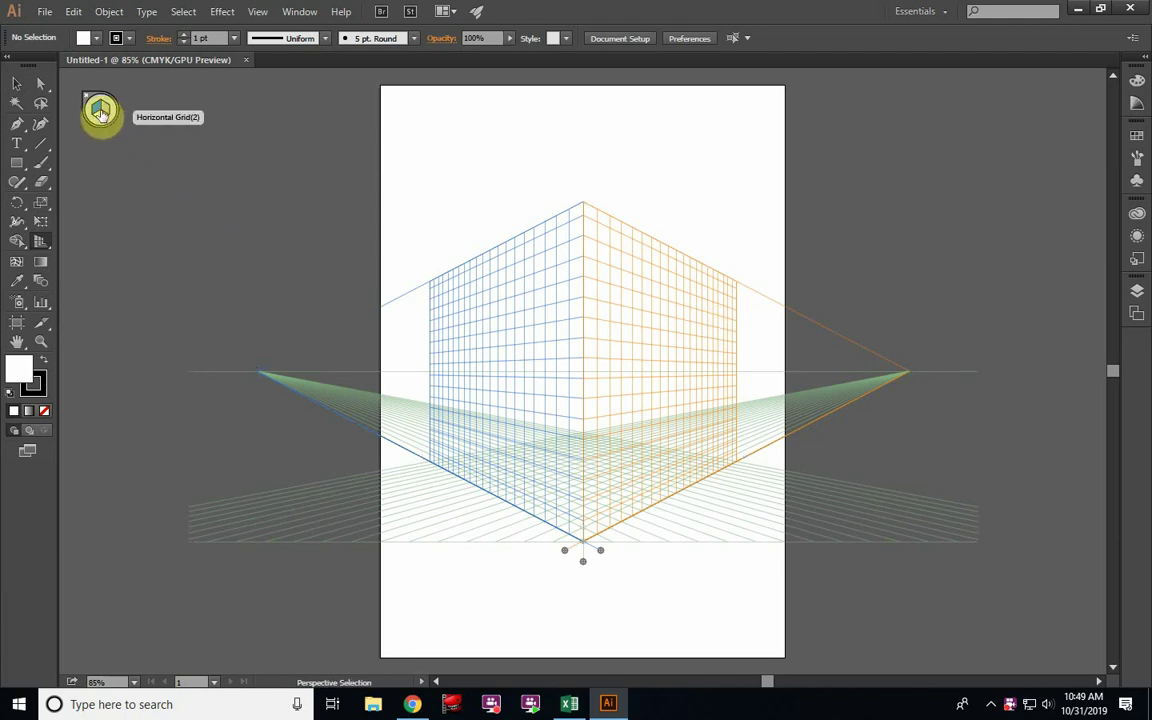
{"action": "left_click", "coordinate": [98, 113]}
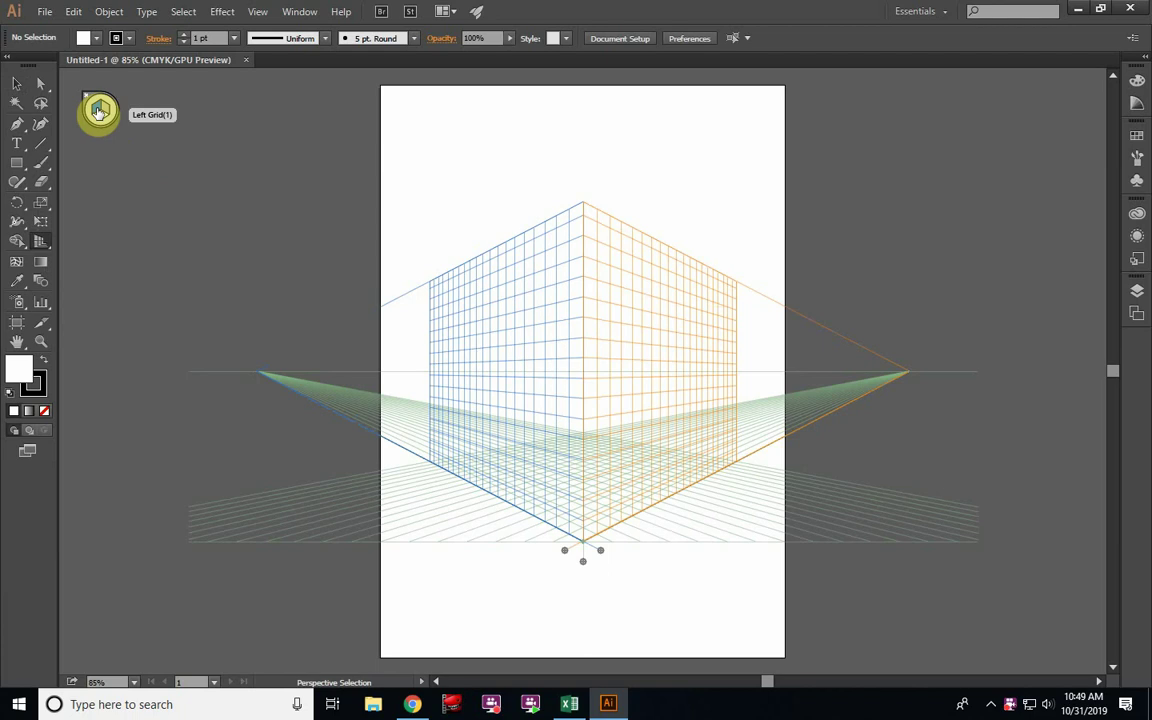
{"action": "left_click", "coordinate": [98, 113]}
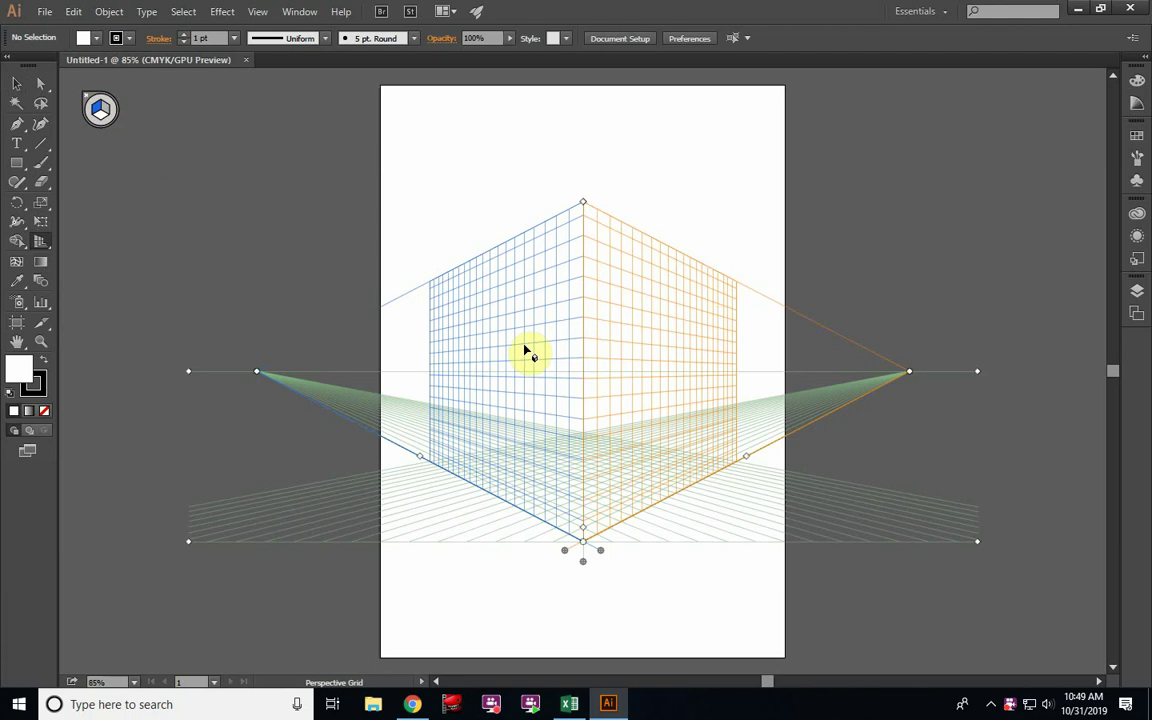
{"action": "left_click", "coordinate": [106, 110]}
- Make the left grid plane (Left Grid 1) the active drawing plane
{"action": "key", "text": "shift+p"}
{"action": "left_click", "coordinate": [98, 112]}
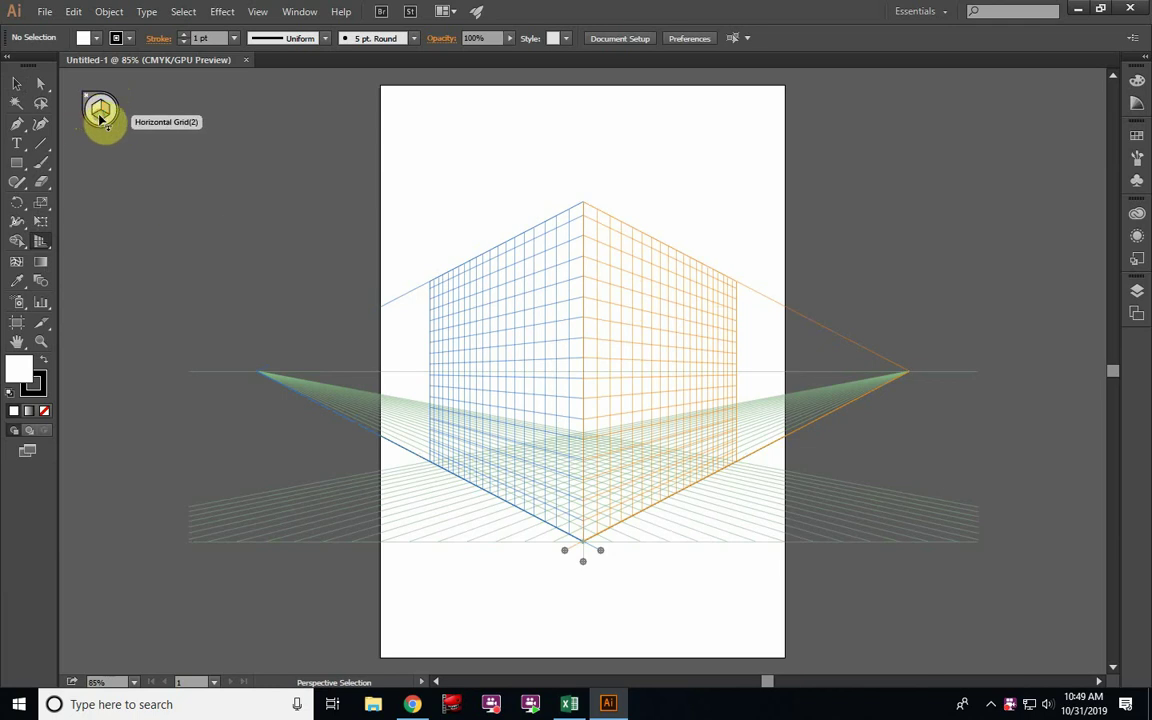
{"action": "key", "text": "shift+p"}
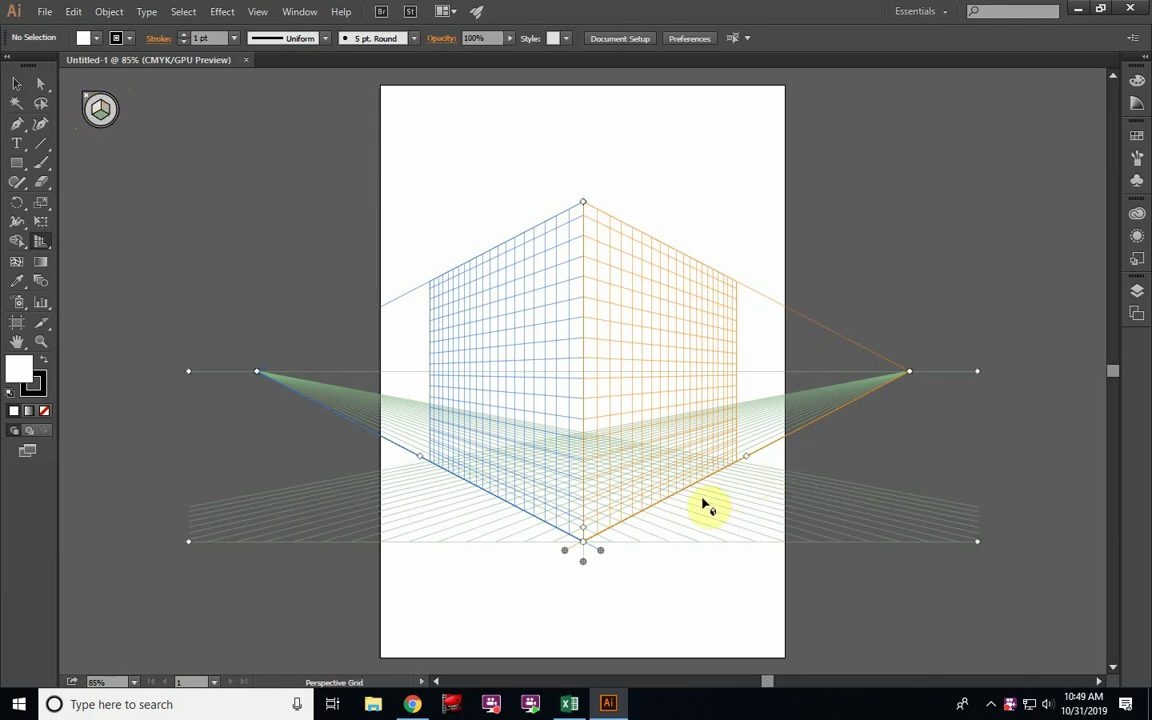
{"action": "left_click", "coordinate": [100, 114]}
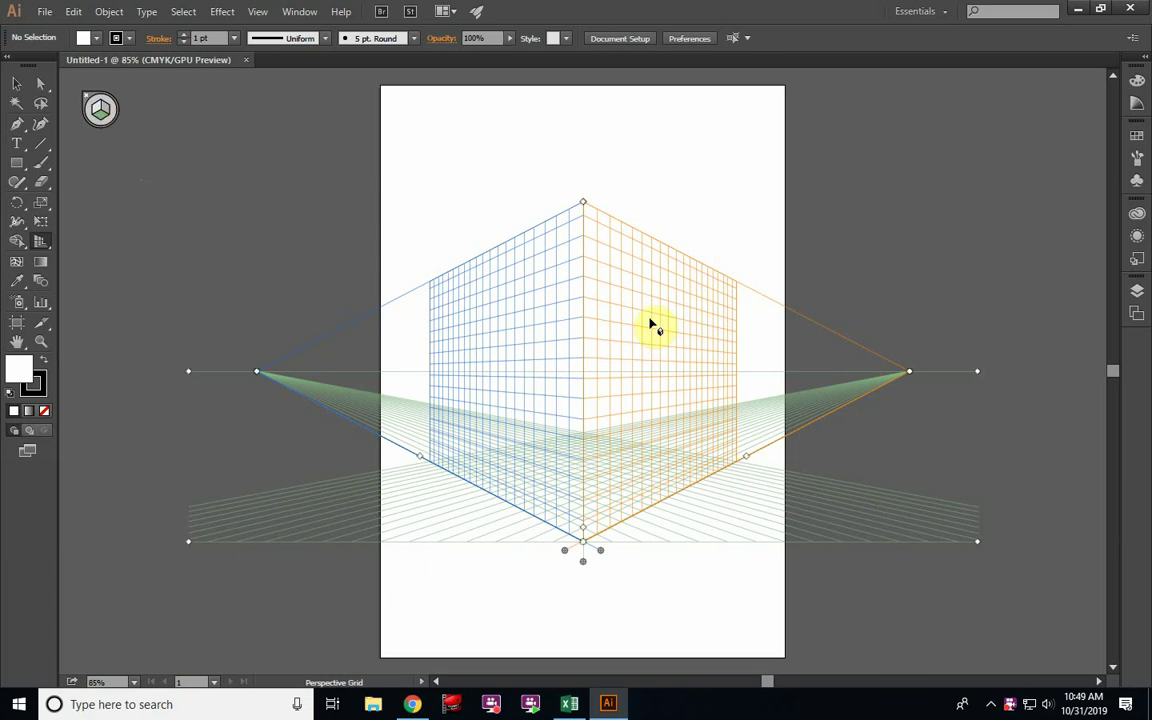
{"action": "left_click", "coordinate": [95, 110]}
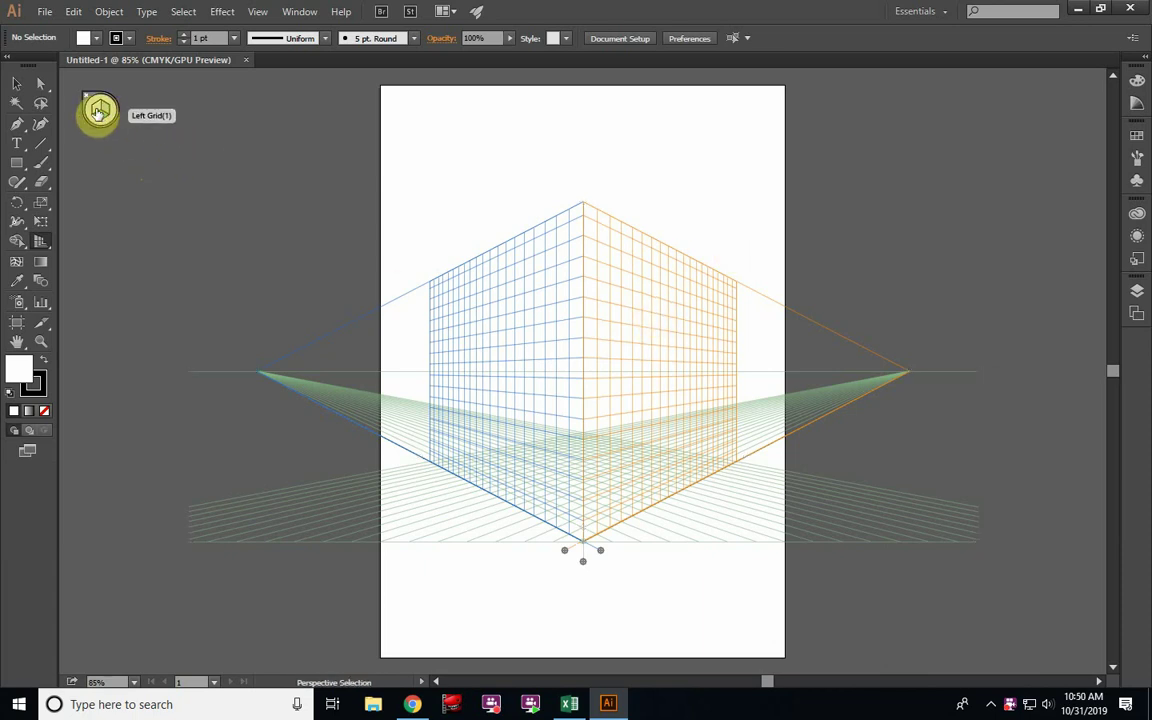
{"action": "key", "text": "shift+p"}
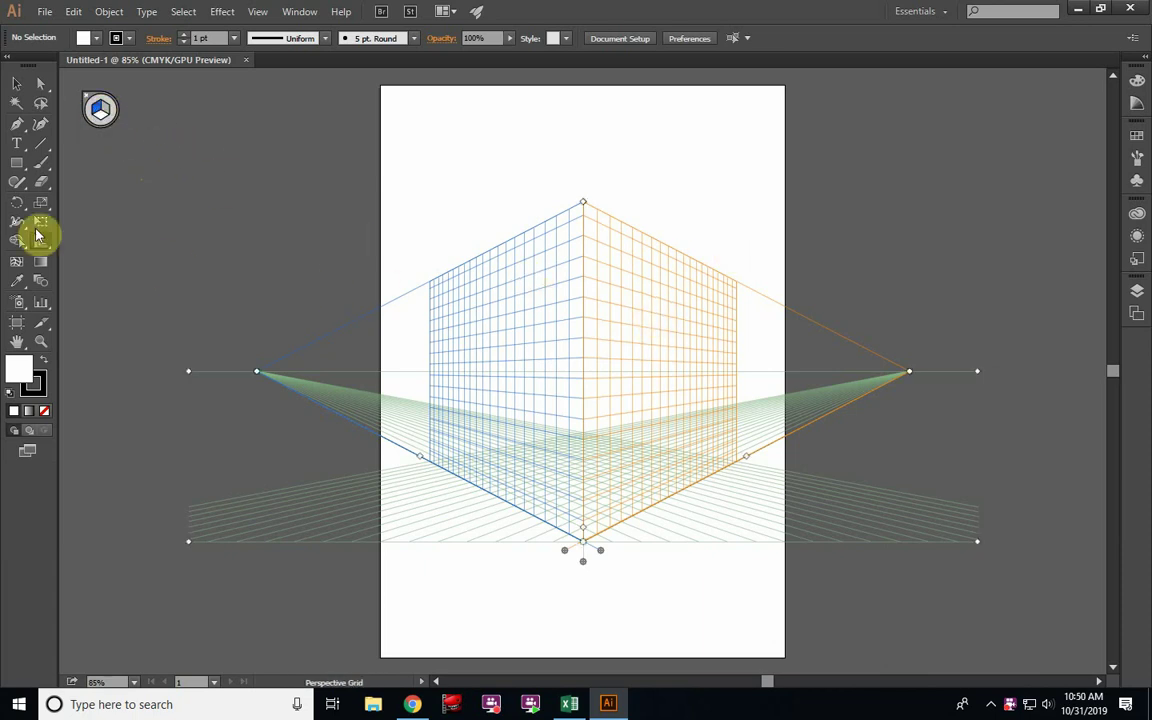
- Draw a rectangle covering the whole left grid plane and fill it brown
{"action": "left_click", "coordinate": [20, 170]}
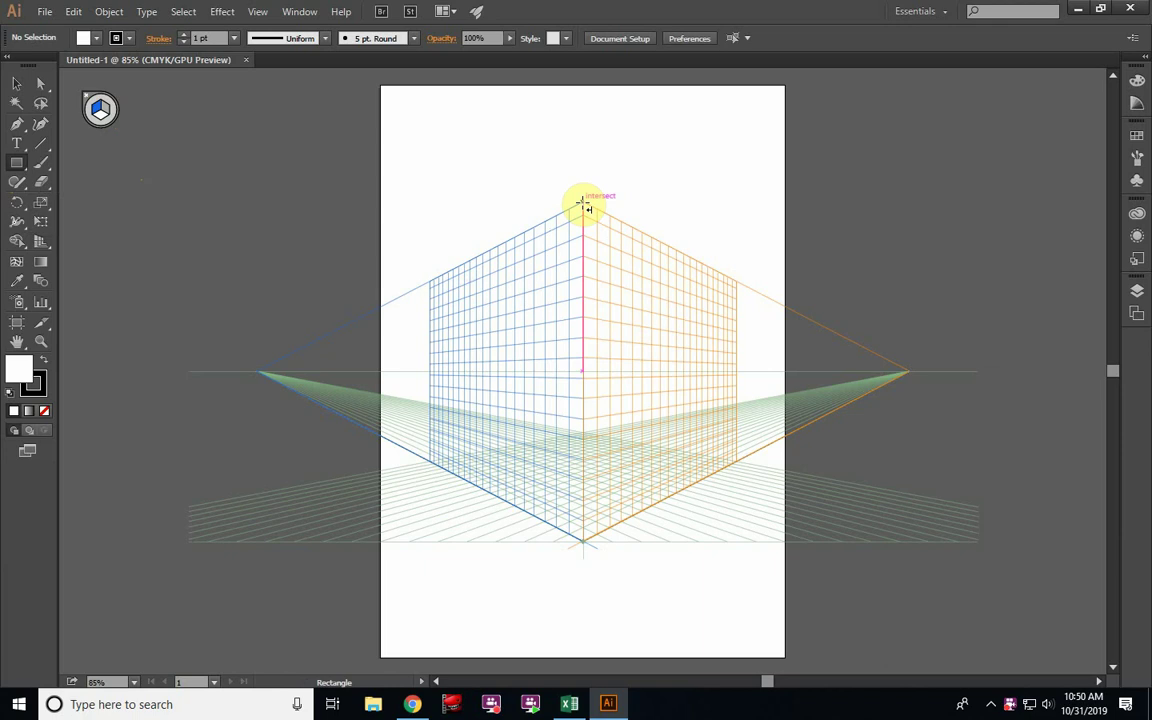
{"action": "mouse_move", "coordinate": [583, 205]}
{"action": "left_mouse_down"}
{"action": "mouse_move", "coordinate": [450, 460]}
{"action": "mouse_move", "coordinate": [431, 463]}
{"action": "left_mouse_up"}
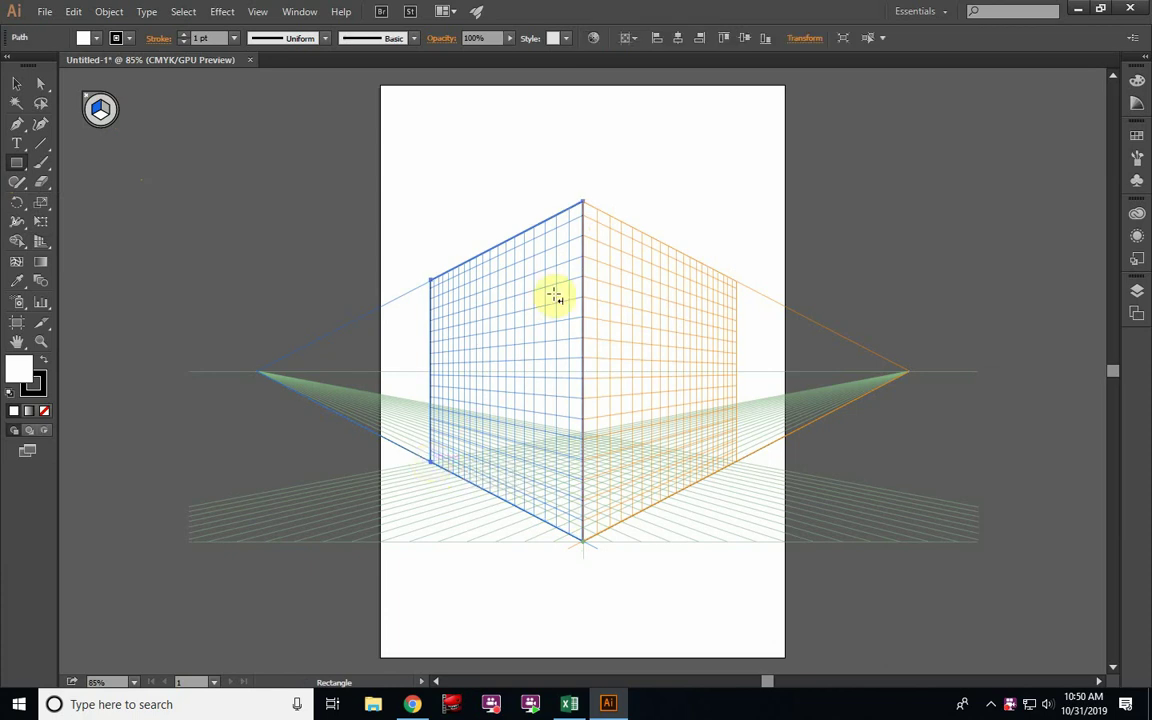
{"action": "left_click", "coordinate": [95, 38]}
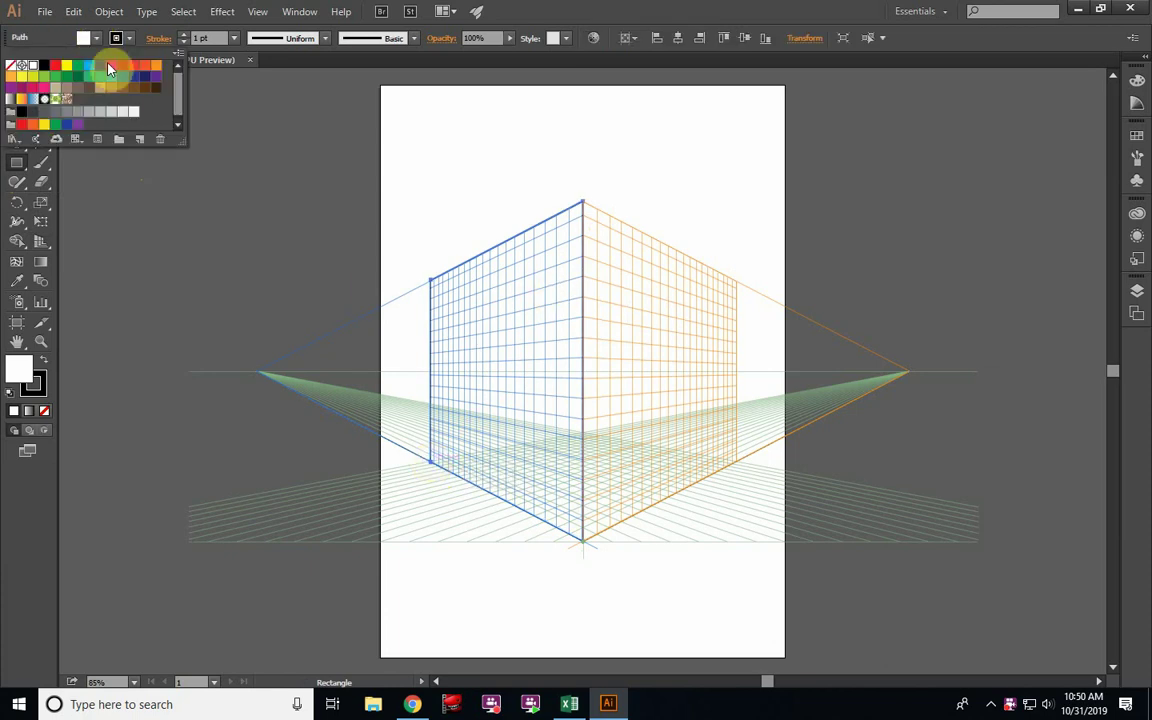
{"action": "left_click", "coordinate": [122, 88]}
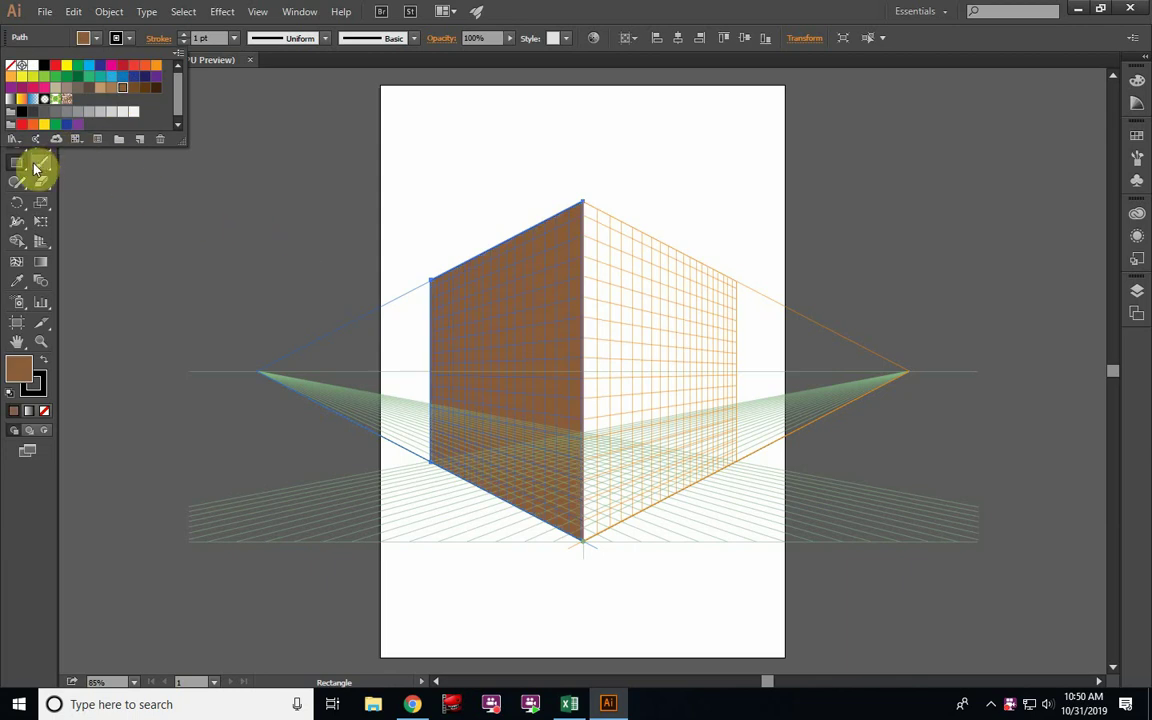
{"action": "key", "text": "shift+v"}
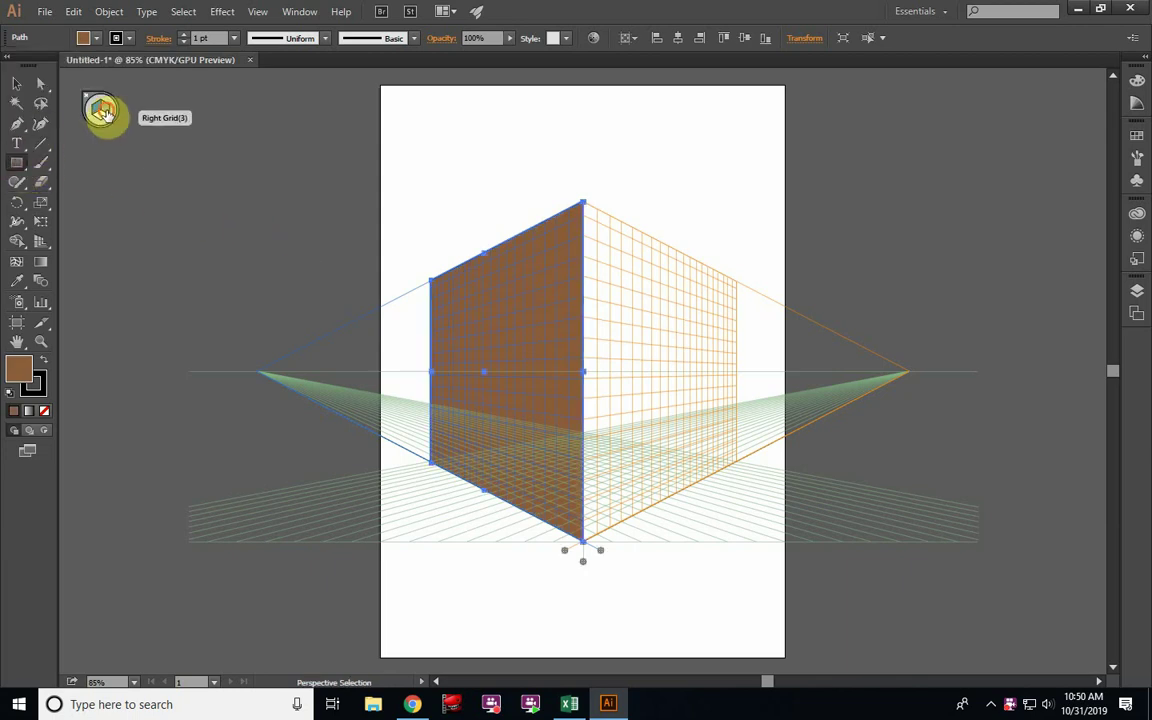
- Draw a rectangle covering the whole right grid plane and fill it light tan
{"action": "left_click", "coordinate": [104, 113]}
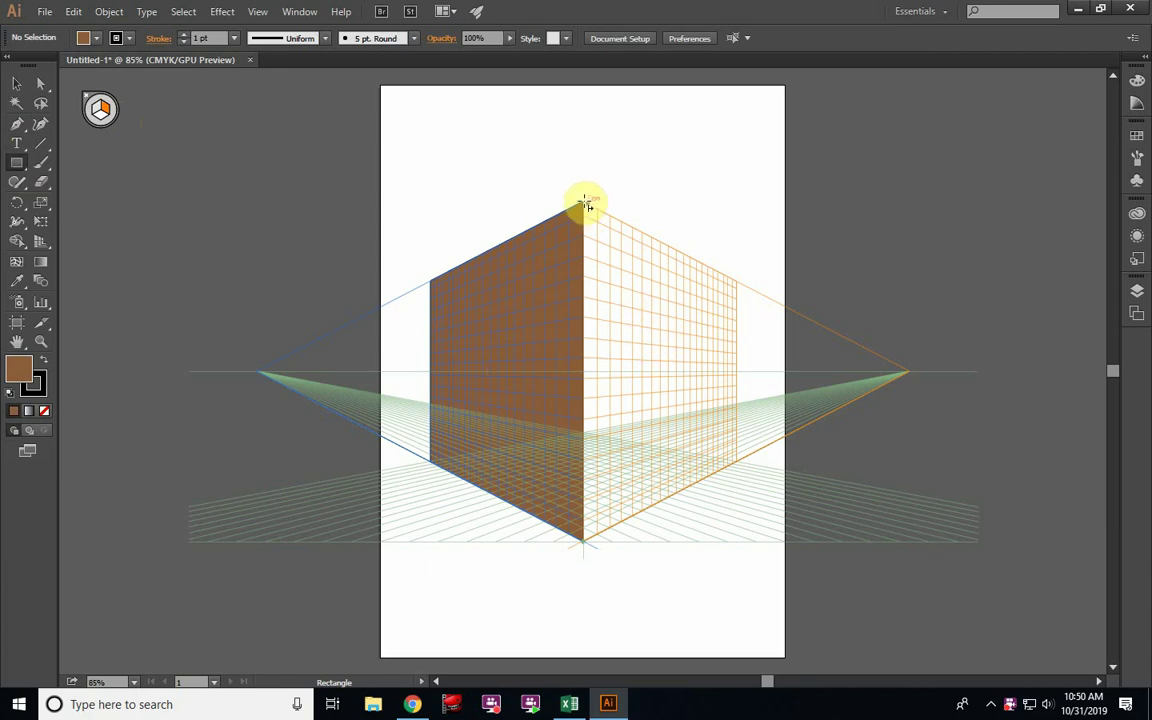
{"action": "left_click_drag", "start_coordinate": [583, 201], "coordinate": [738, 463]}
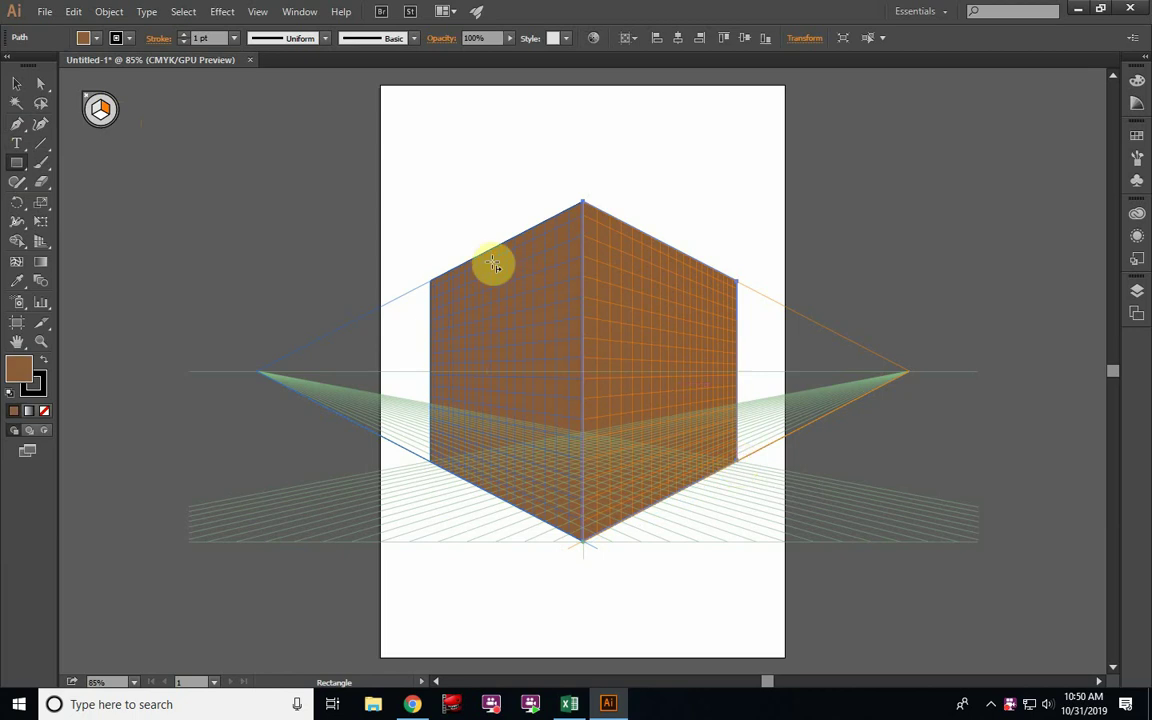
{"action": "left_click", "coordinate": [101, 38]}
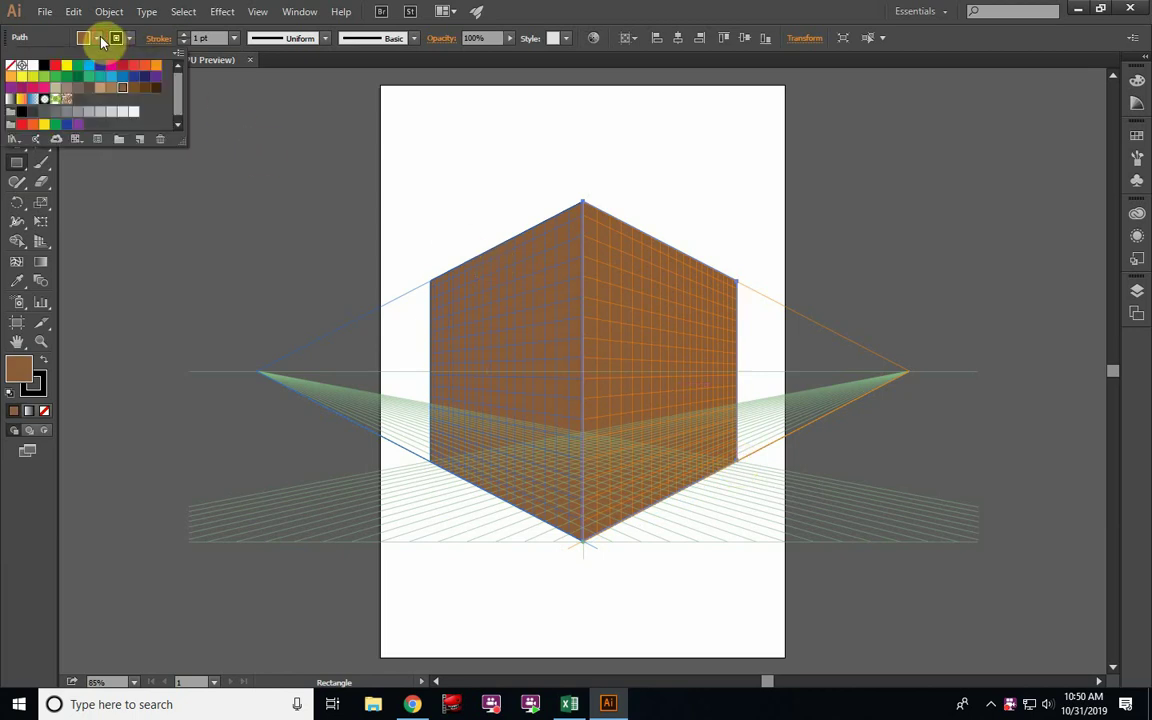
{"action": "left_click", "coordinate": [101, 90]}
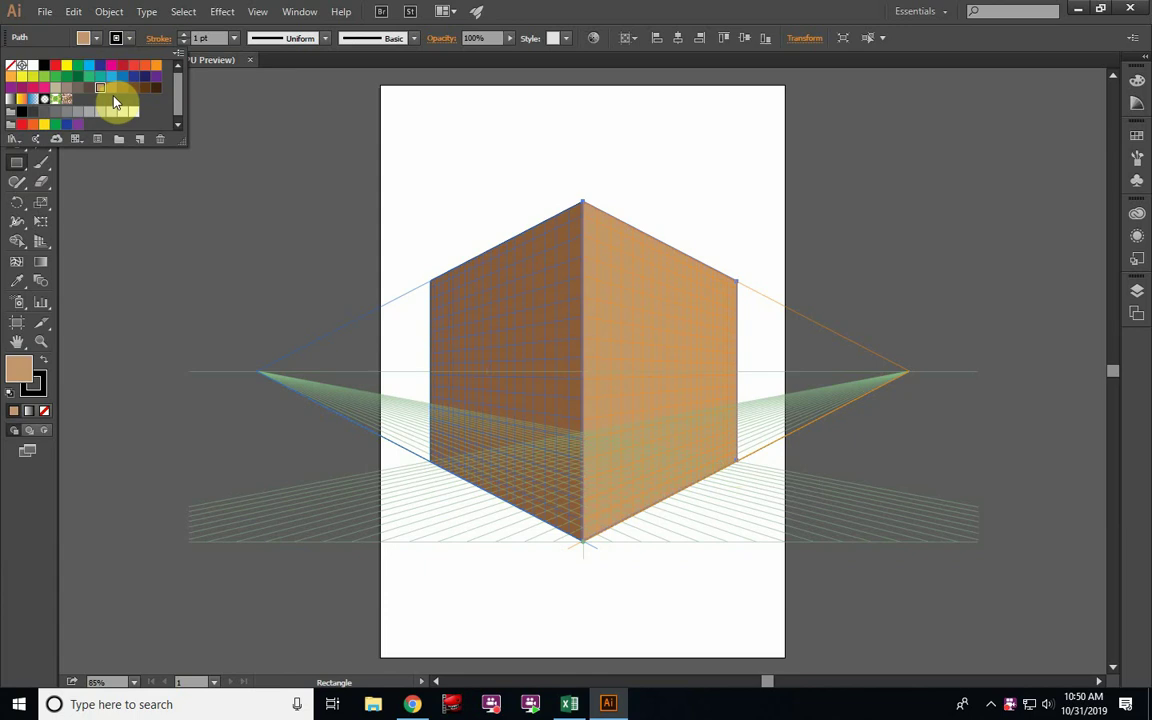
{"action": "key", "text": "shift+v"}
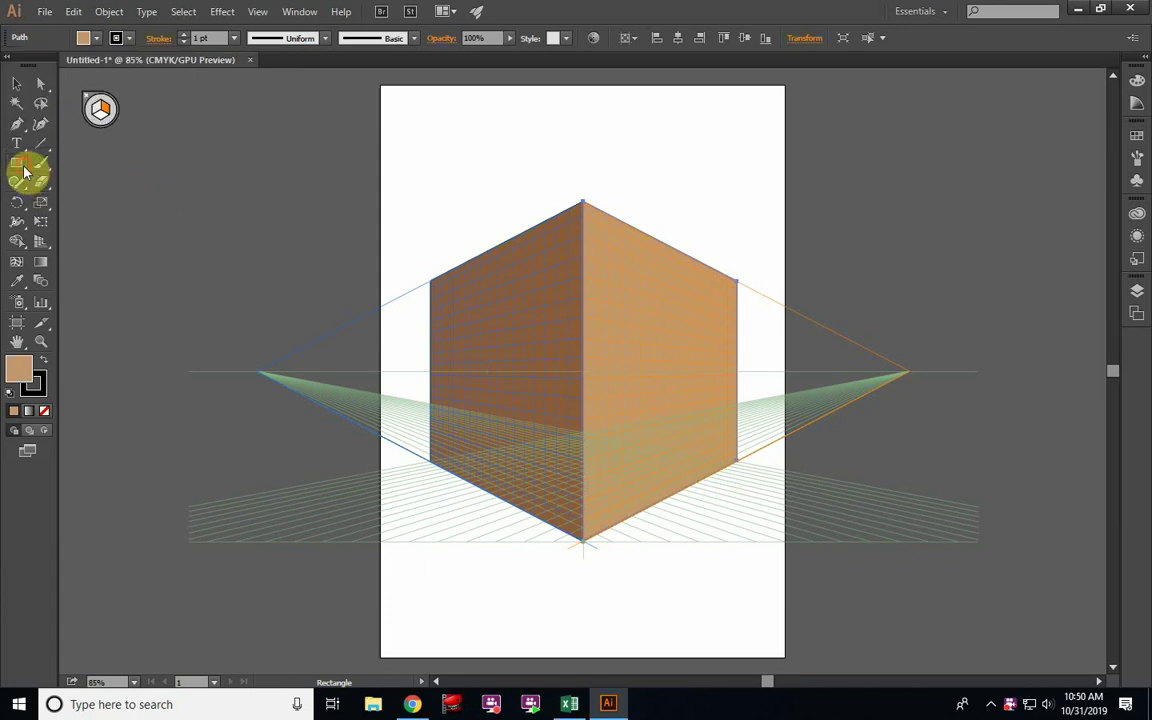
- Draw a floor-plane rectangle beneath the cube and fill it 50% grey
{"action": "left_click", "coordinate": [101, 118]}
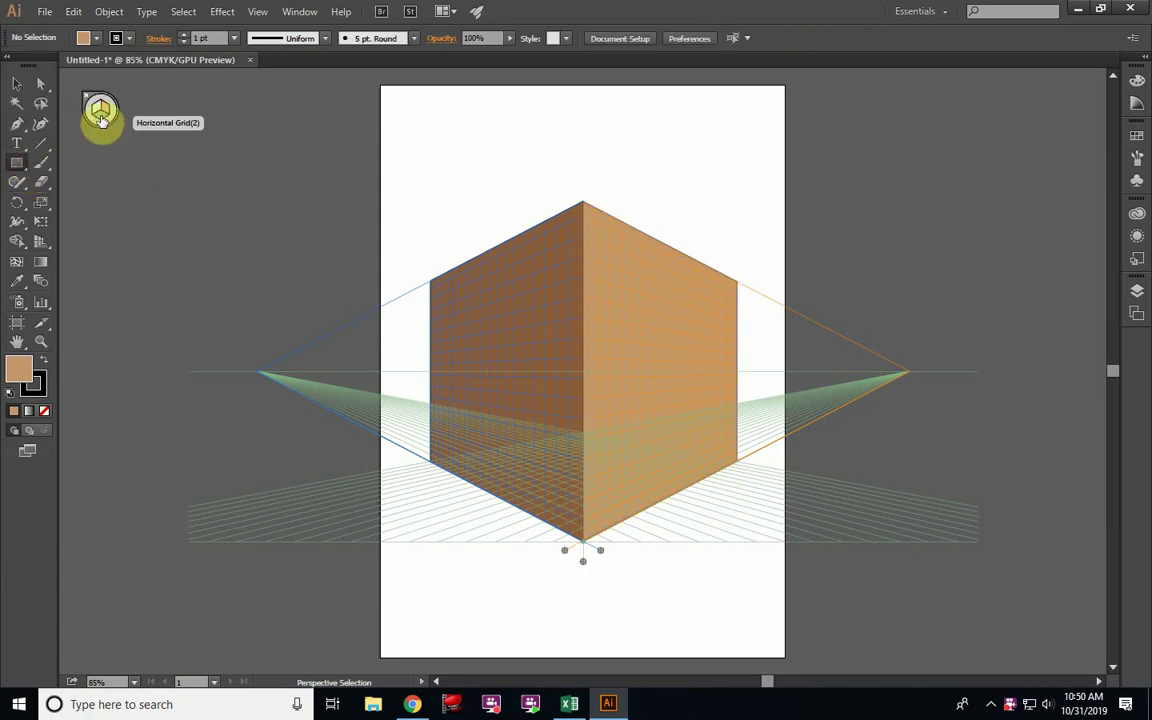
{"action": "key", "text": "m"}
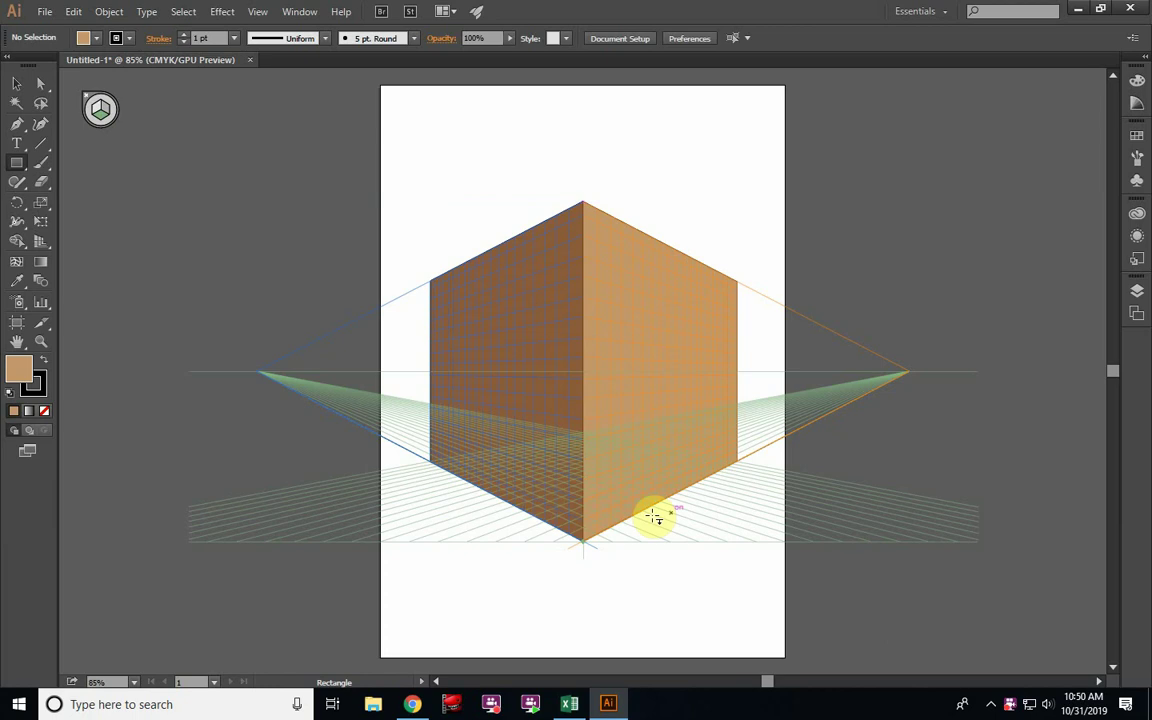
{"action": "mouse_move", "coordinate": [739, 466]}
{"action": "left_mouse_down"}
{"action": "mouse_move", "coordinate": [694, 600]}
{"action": "mouse_move", "coordinate": [355, 480]}
{"action": "left_mouse_up"}
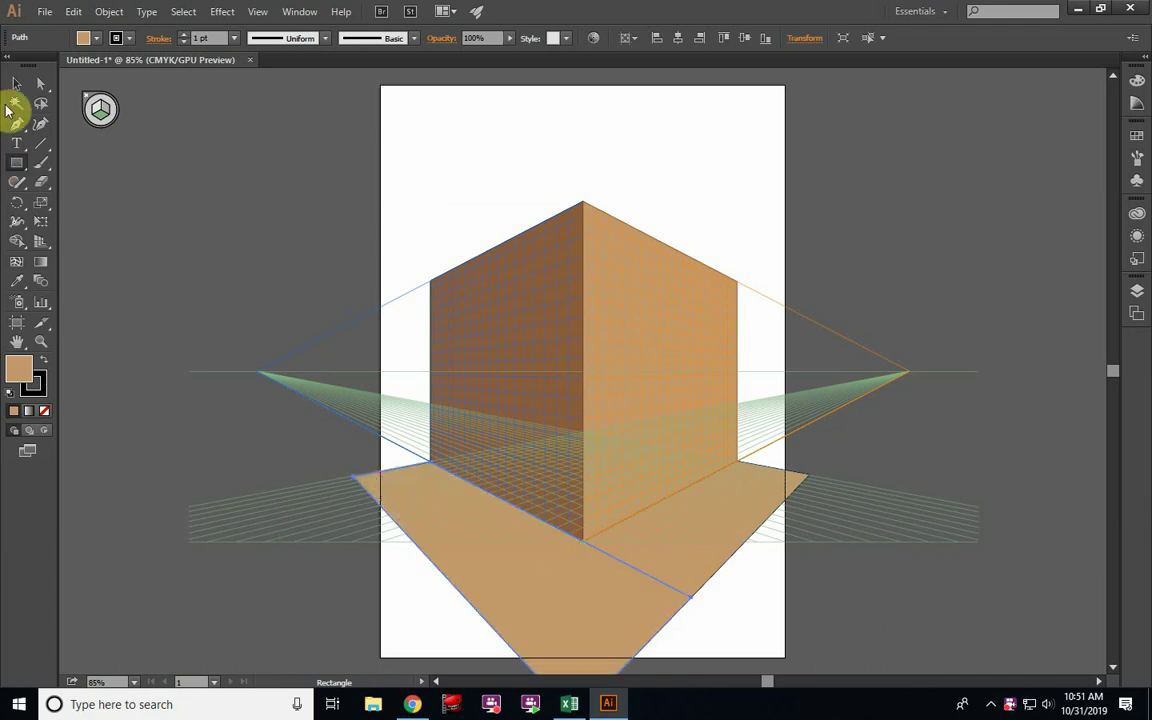
{"action": "left_click", "coordinate": [17, 87]}
{"action": "left_click", "coordinate": [645, 537]}
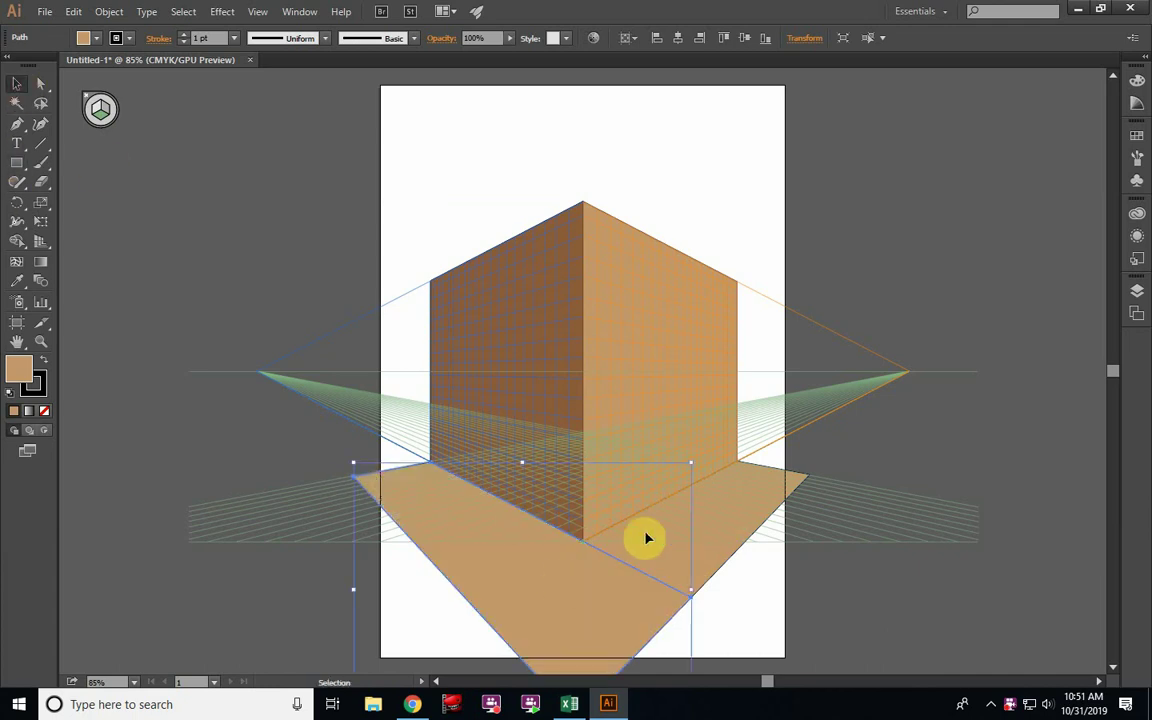
{"action": "left_click", "coordinate": [722, 547], "text": "shift"}
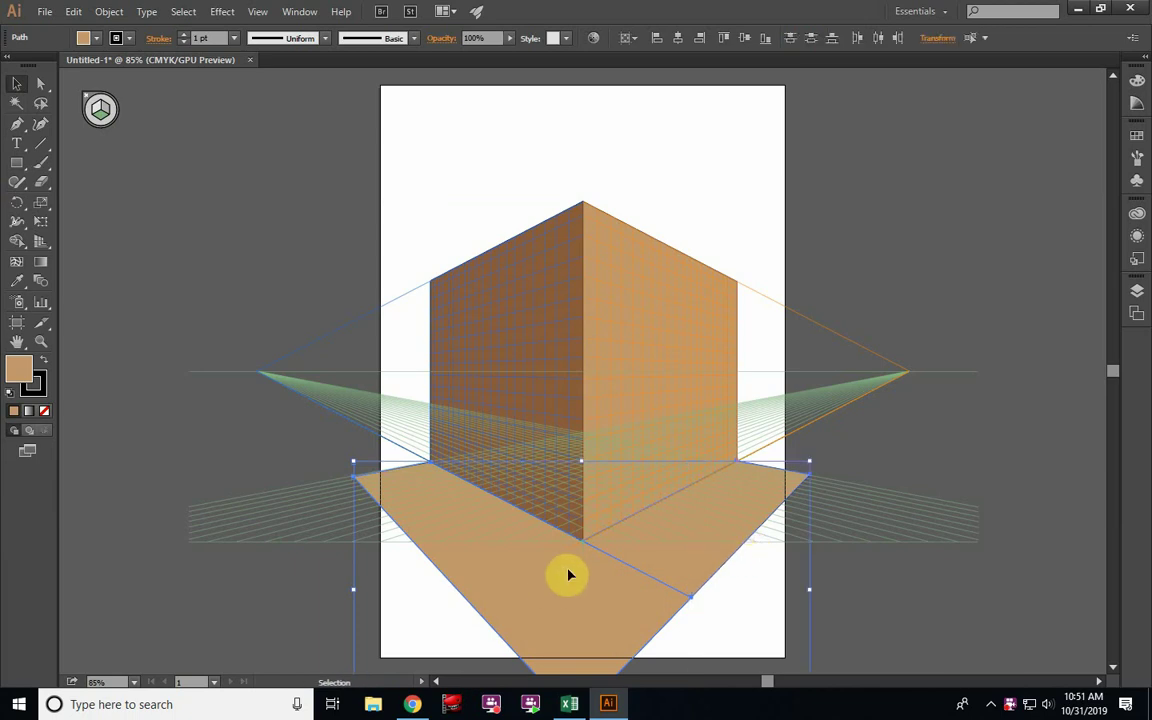
{"action": "left_click", "coordinate": [97, 38]}
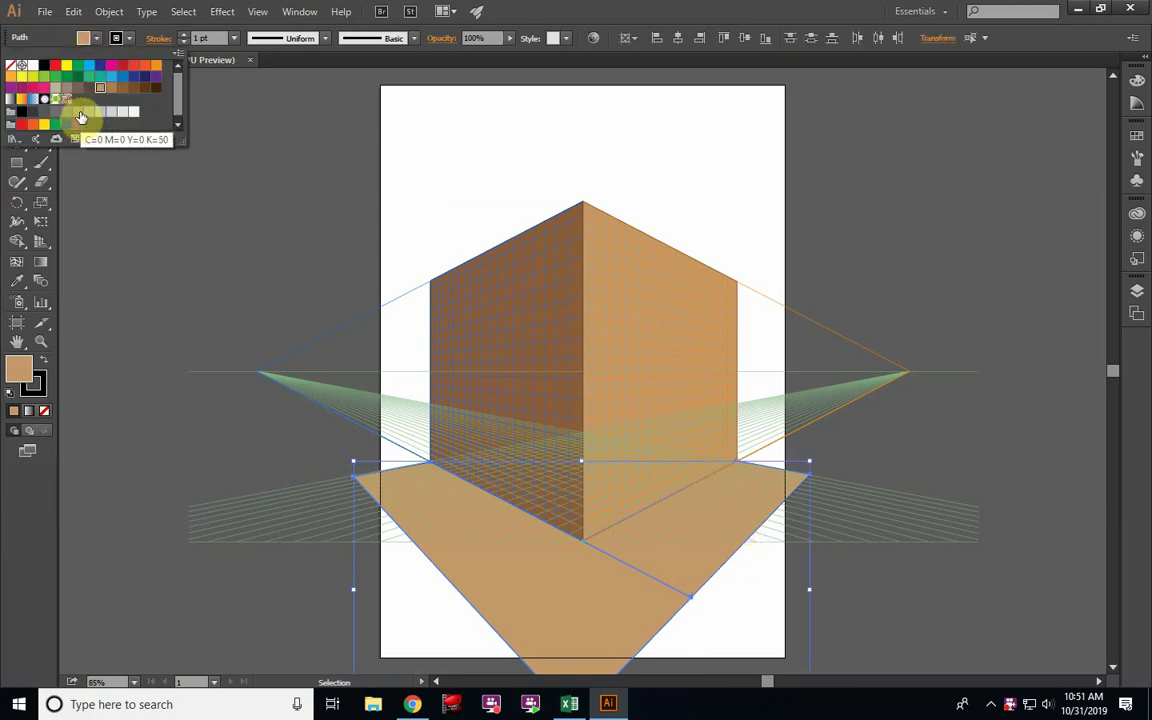
{"action": "left_click", "coordinate": [80, 113]}
{"action": "left_click", "coordinate": [900, 450]}
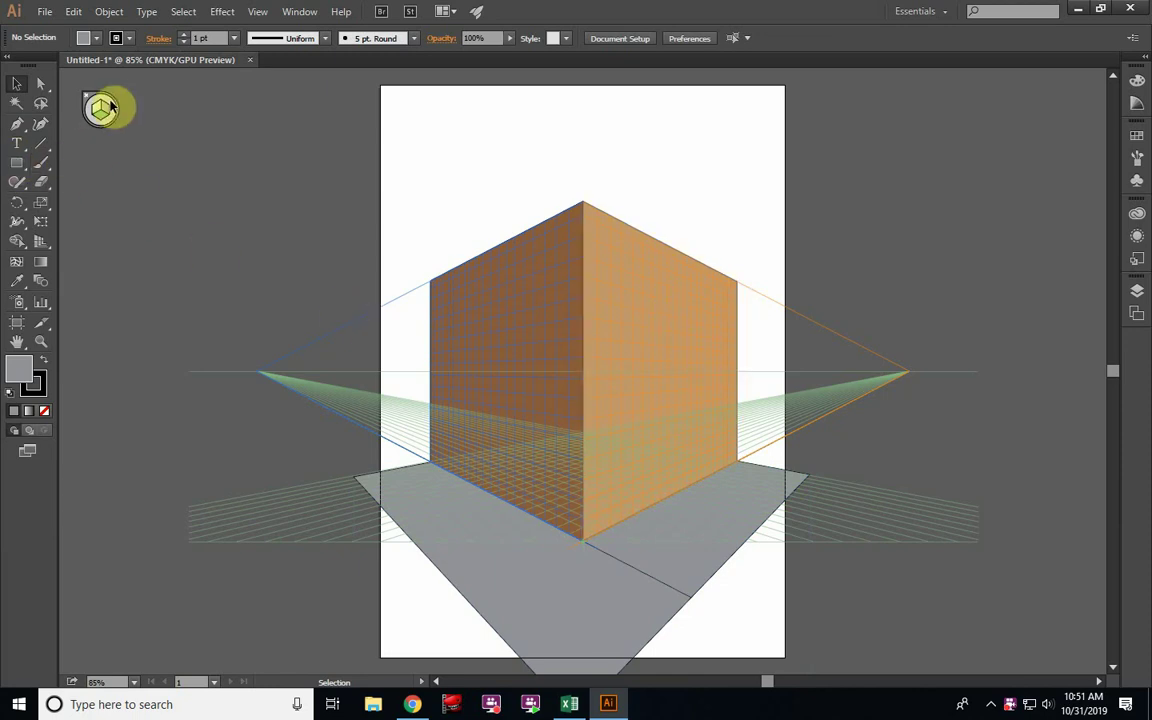
- Draw a 60×90 pt window rectangle high on the tan right wall in perspective
{"action": "left_click", "coordinate": [41, 245]}
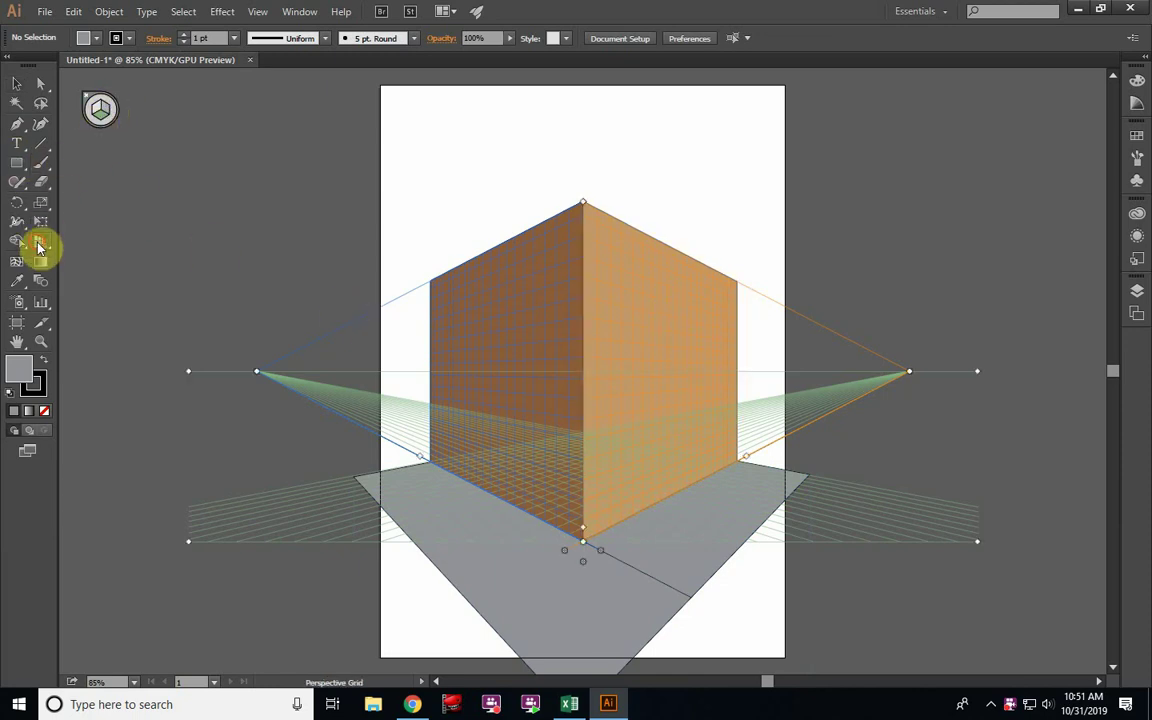
{"action": "left_click", "coordinate": [104, 108]}
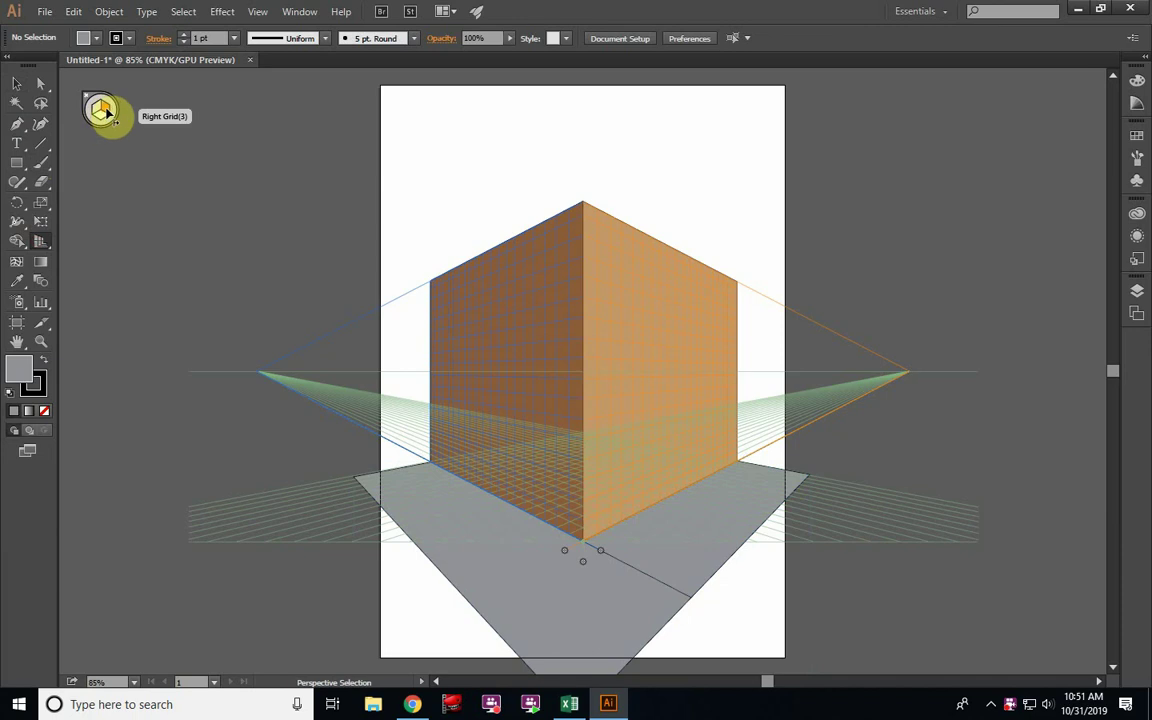
{"action": "left_click", "coordinate": [16, 165]}
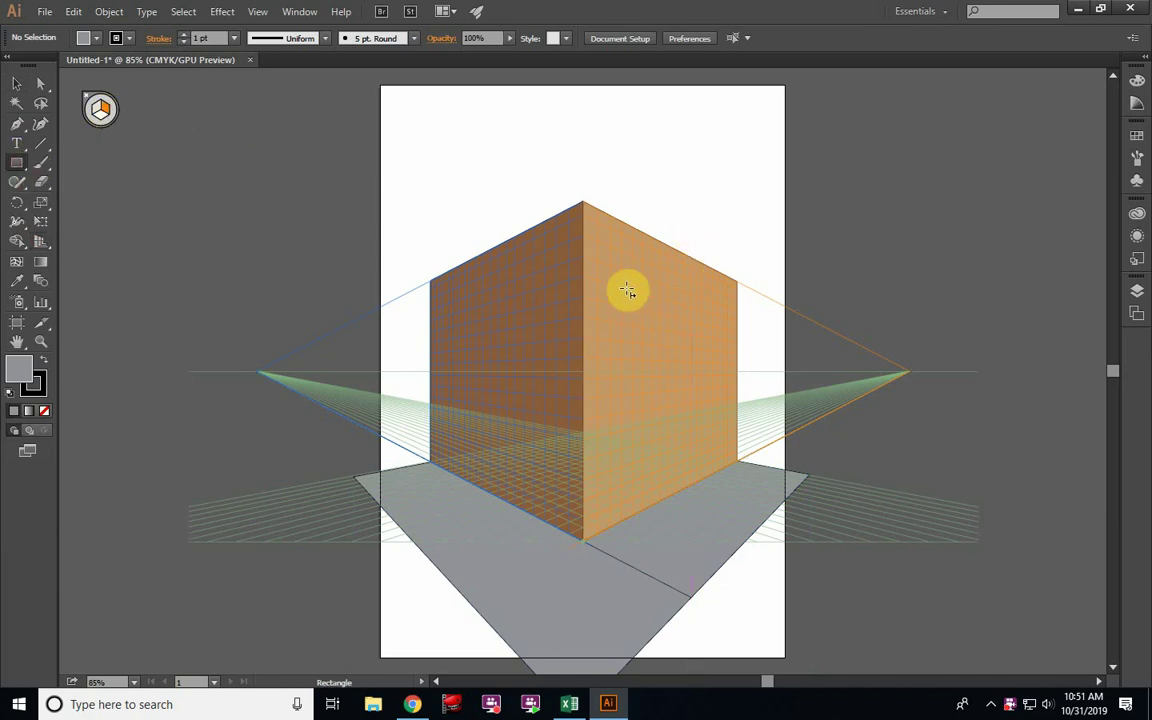
{"action": "left_click_drag", "start_coordinate": [611, 266], "coordinate": [634, 330]}
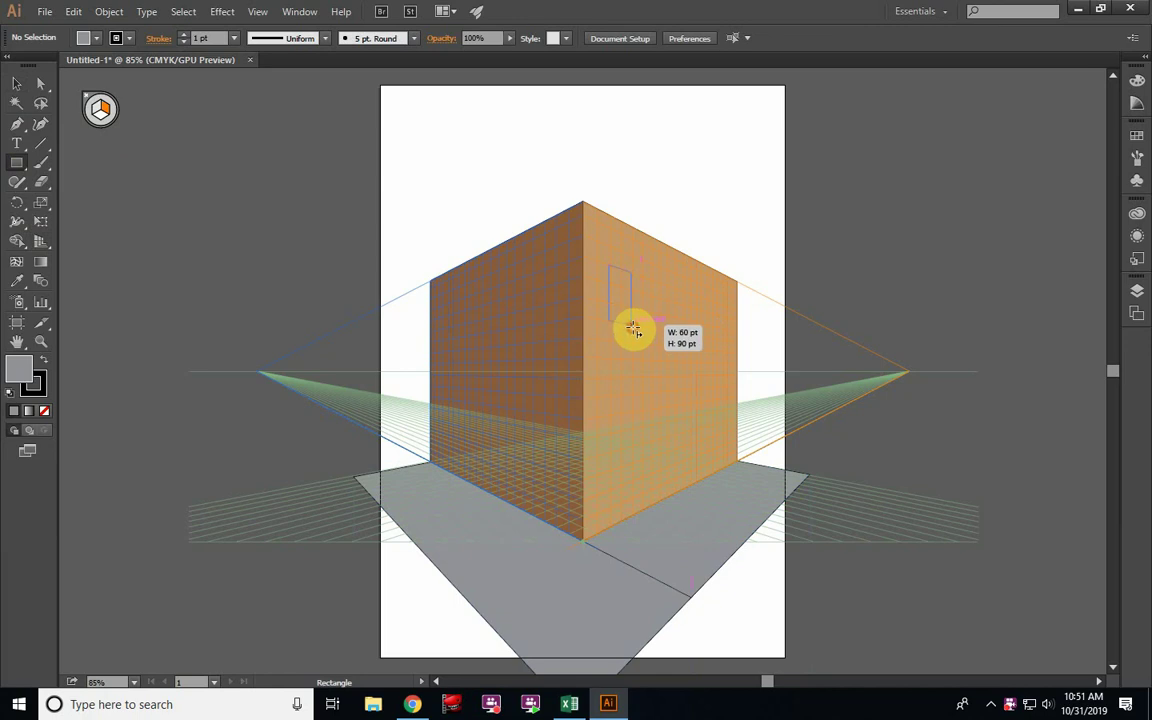
{"action": "left_click_drag", "start_coordinate": [634, 330], "coordinate": [632, 329]}
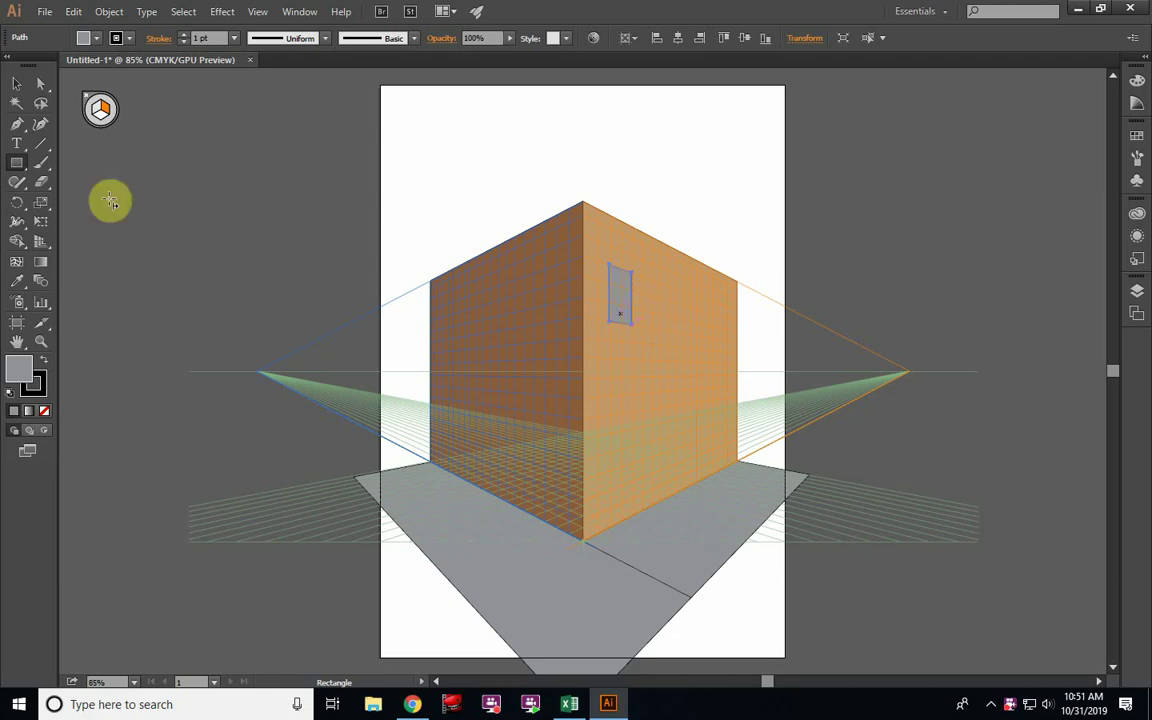
{"action": "left_click_drag", "start_coordinate": [47, 242], "coordinate": [91, 263]}
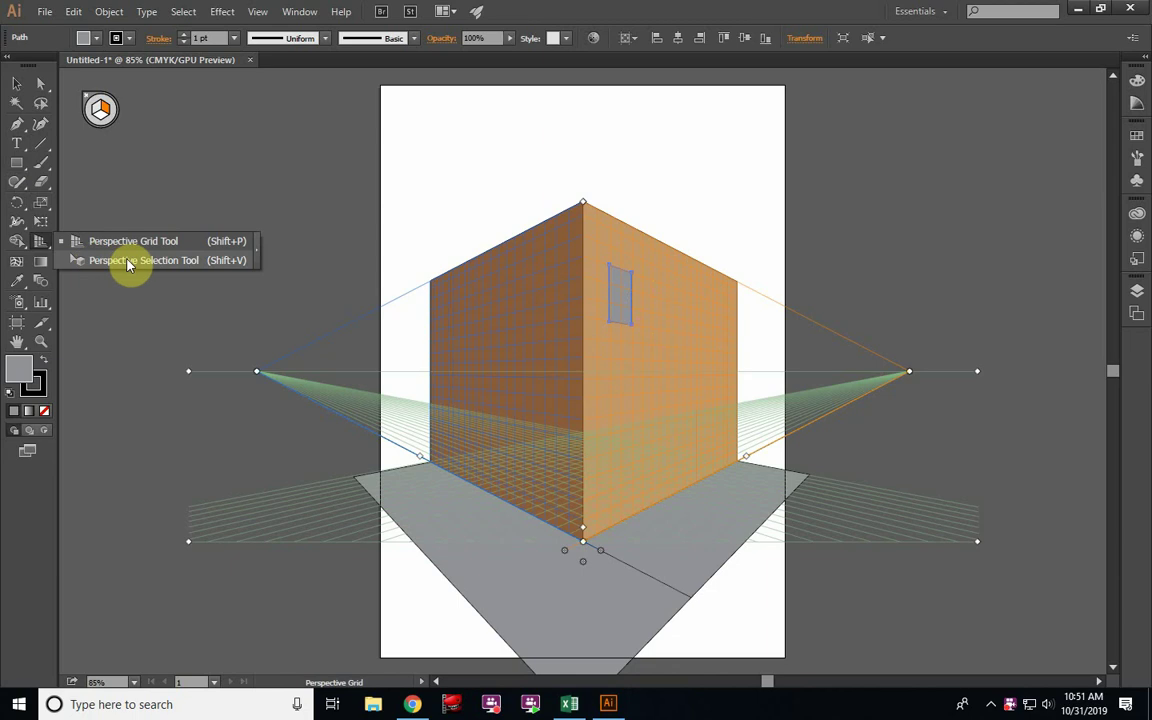
{"action": "left_click", "coordinate": [127, 264]}
{"action": "left_click", "coordinate": [621, 300]}
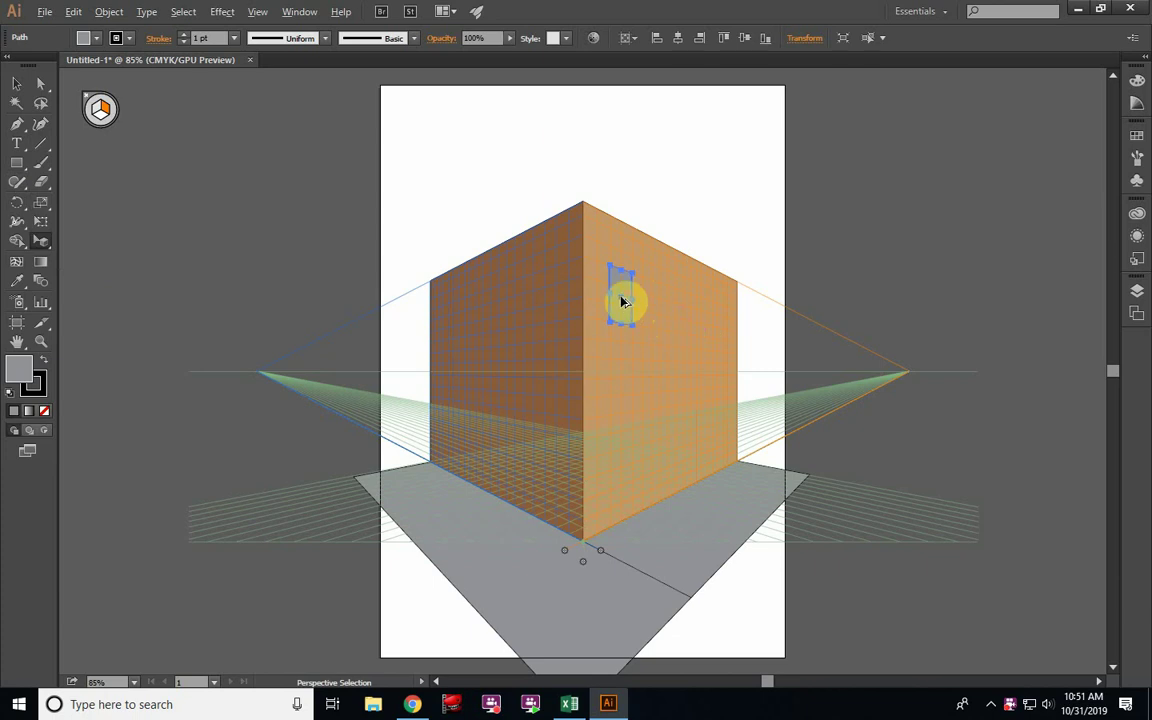
- Alt-drag two perspective copies of the window rightward, making three windows in a row
{"action": "mouse_move", "coordinate": [621, 300]}
{"action": "left_mouse_down"}
{"action": "mouse_move", "coordinate": [670, 307]}
{"action": "mouse_move", "coordinate": [660, 310]}
{"action": "left_mouse_up"}
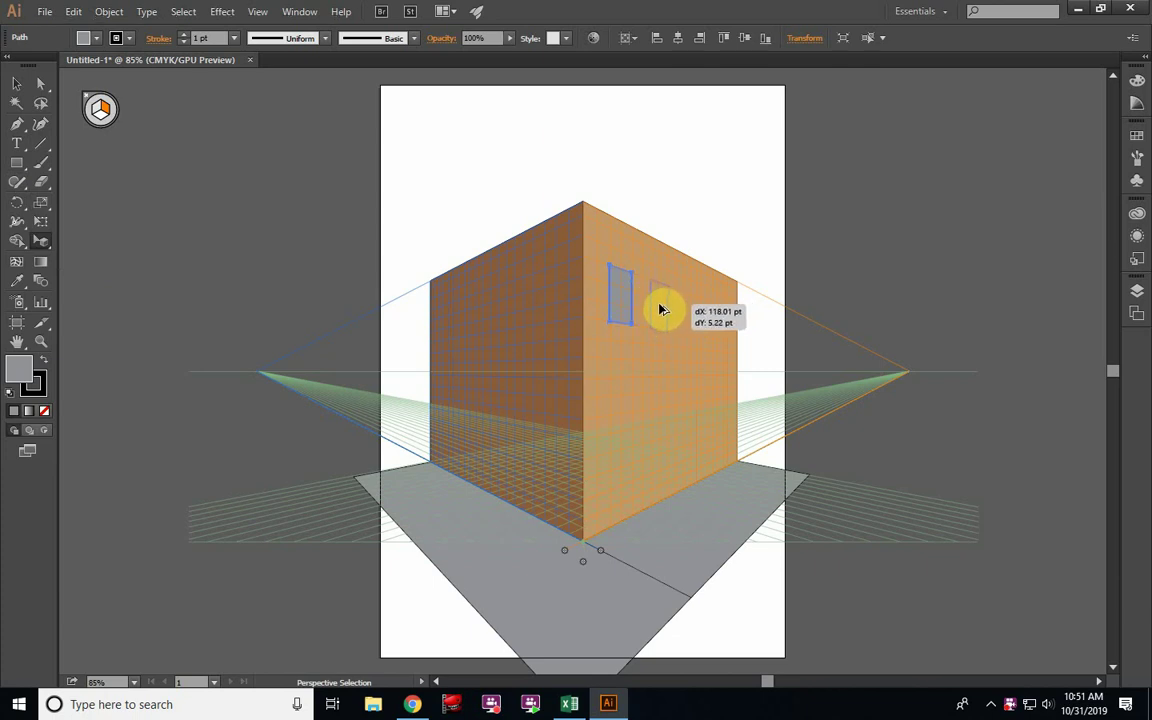
{"action": "left_click_drag", "start_coordinate": [660, 310], "coordinate": [703, 304]}
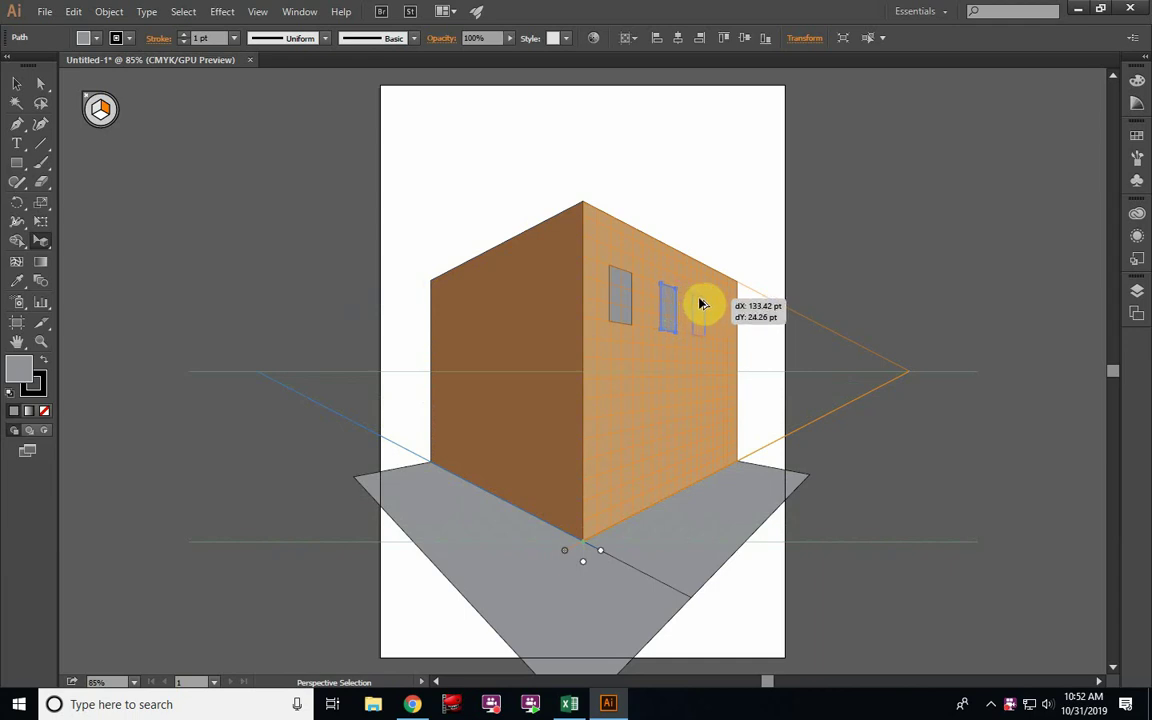
{"action": "left_click_drag", "start_coordinate": [703, 304], "coordinate": [705, 302]}
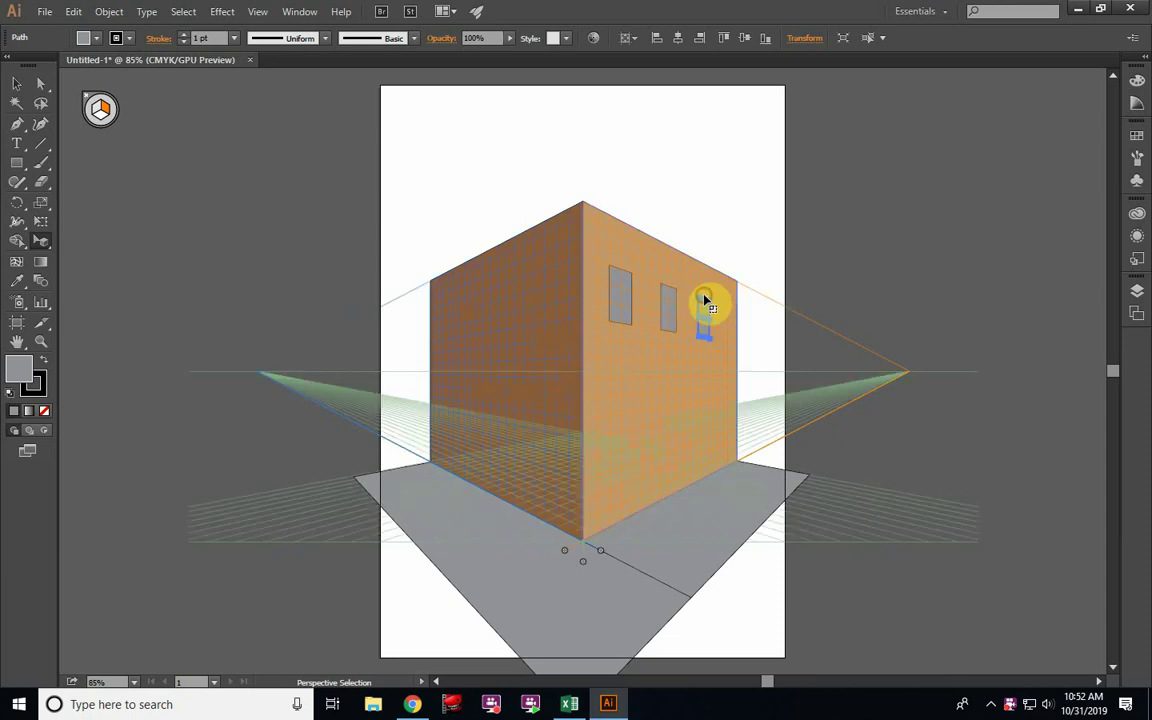
{"action": "left_click", "coordinate": [940, 288]}
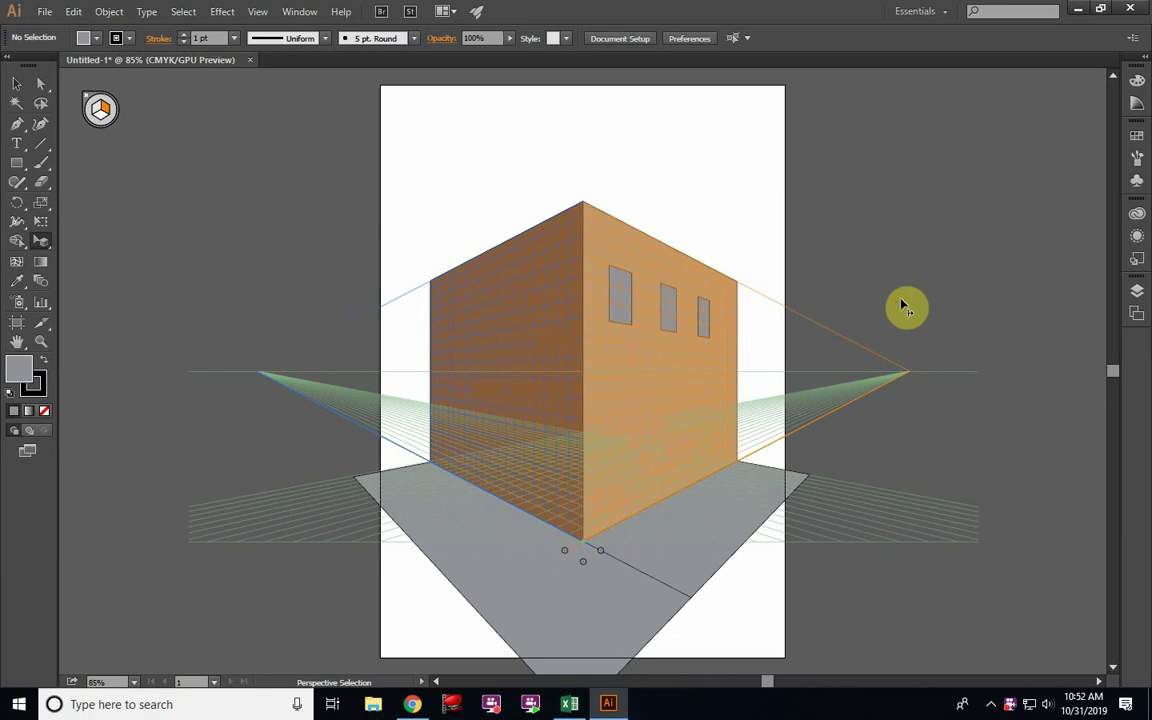
- Duplicate the three-window row down the wall, then delete the extra lowest copy
{"action": "left_click", "coordinate": [627, 297]}
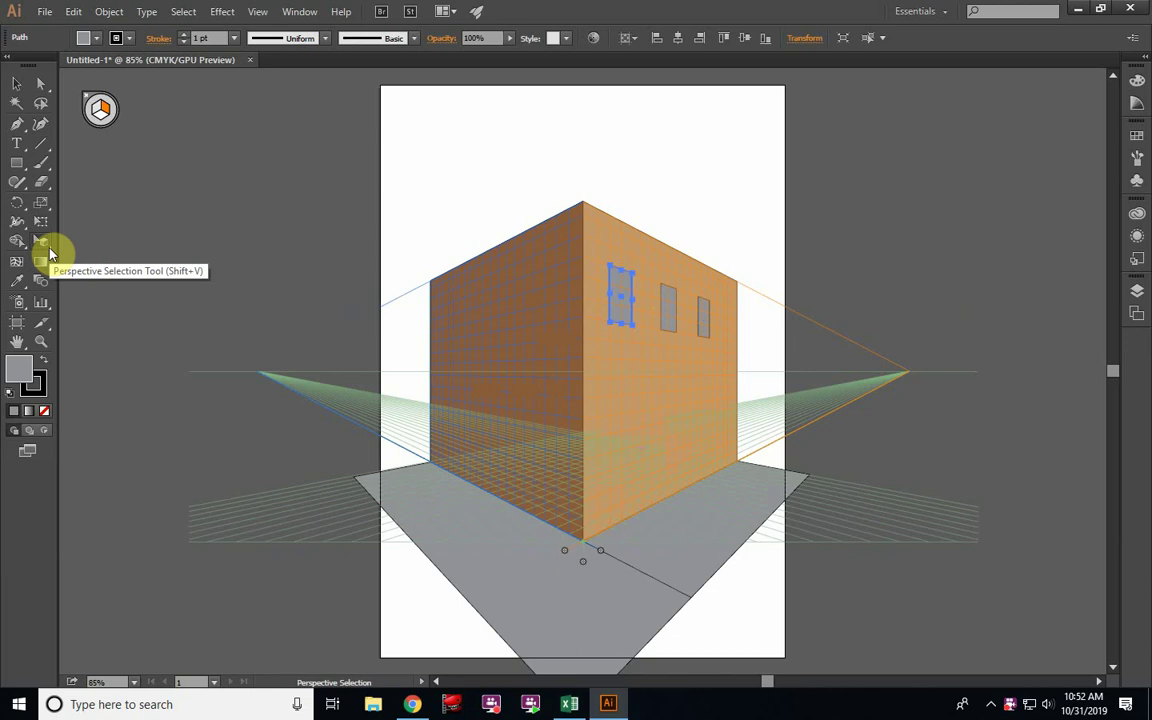
{"action": "left_click", "coordinate": [673, 316], "text": "shift"}
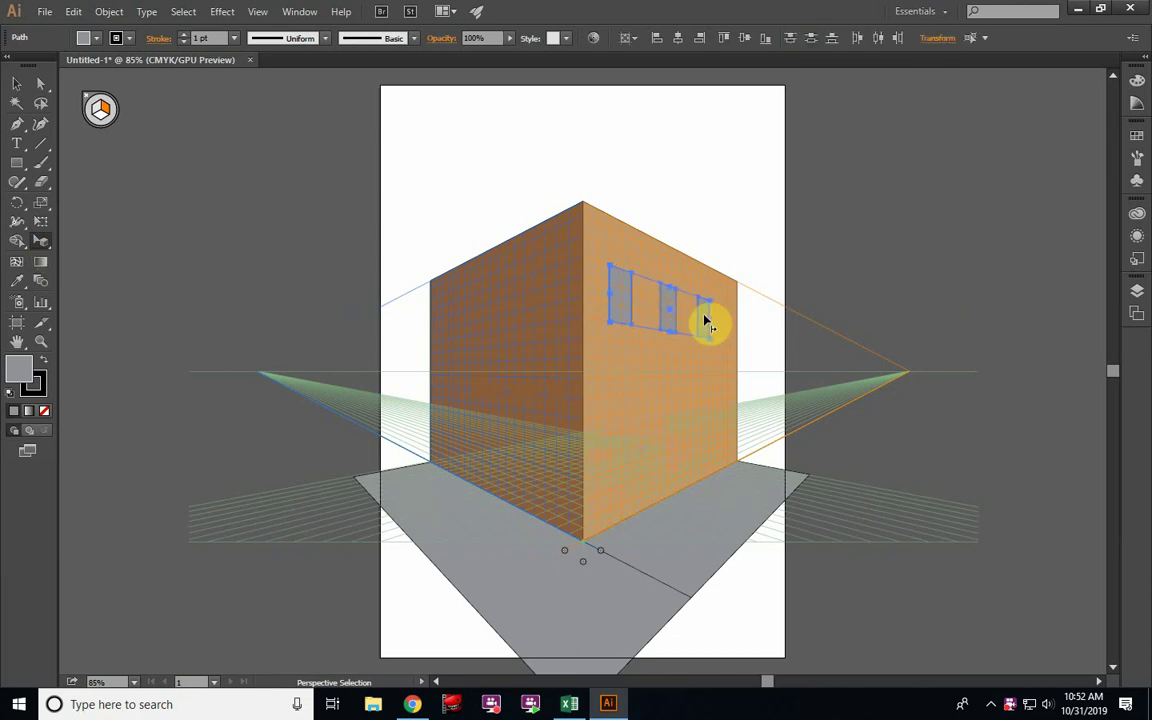
{"action": "left_click_drag", "start_coordinate": [705, 320], "coordinate": [709, 447]}
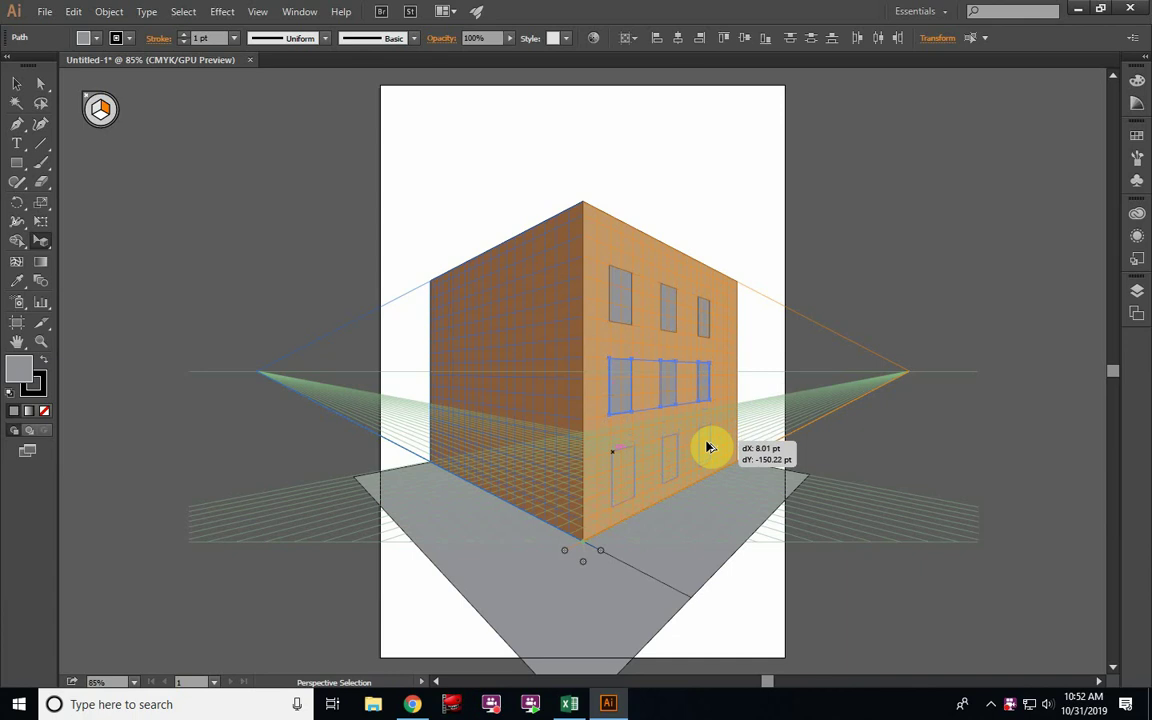
{"action": "left_click_drag", "start_coordinate": [707, 447], "coordinate": [708, 448]}
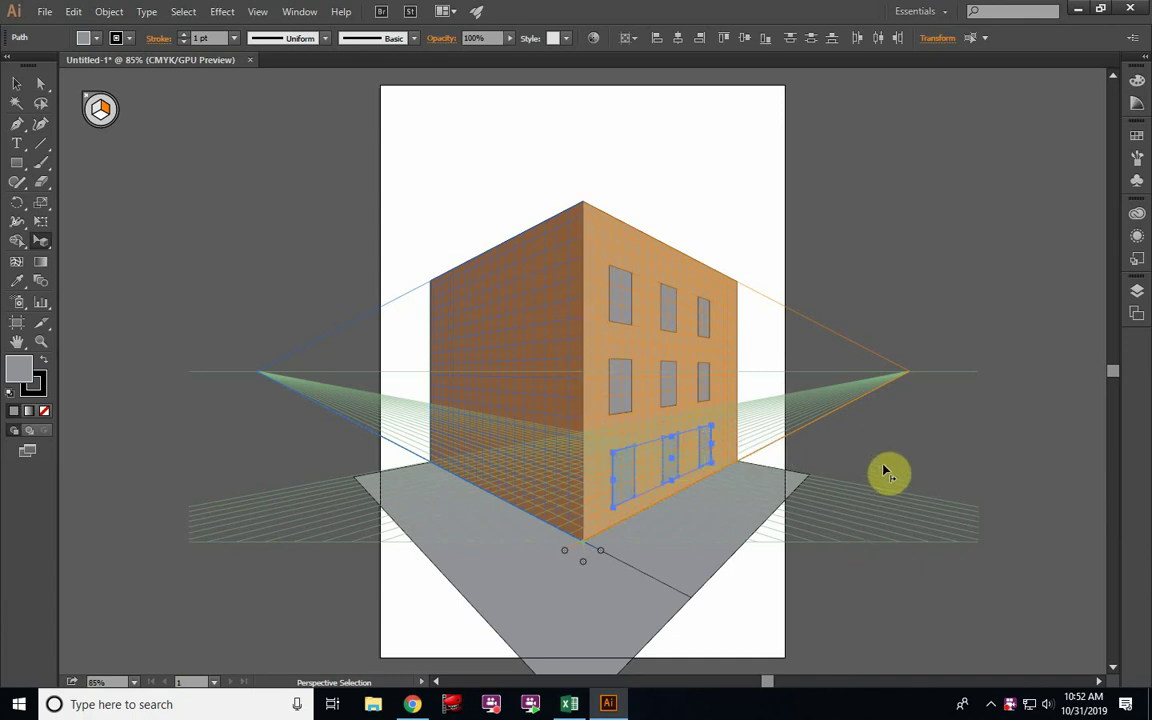
{"action": "key", "text": "Delete"}
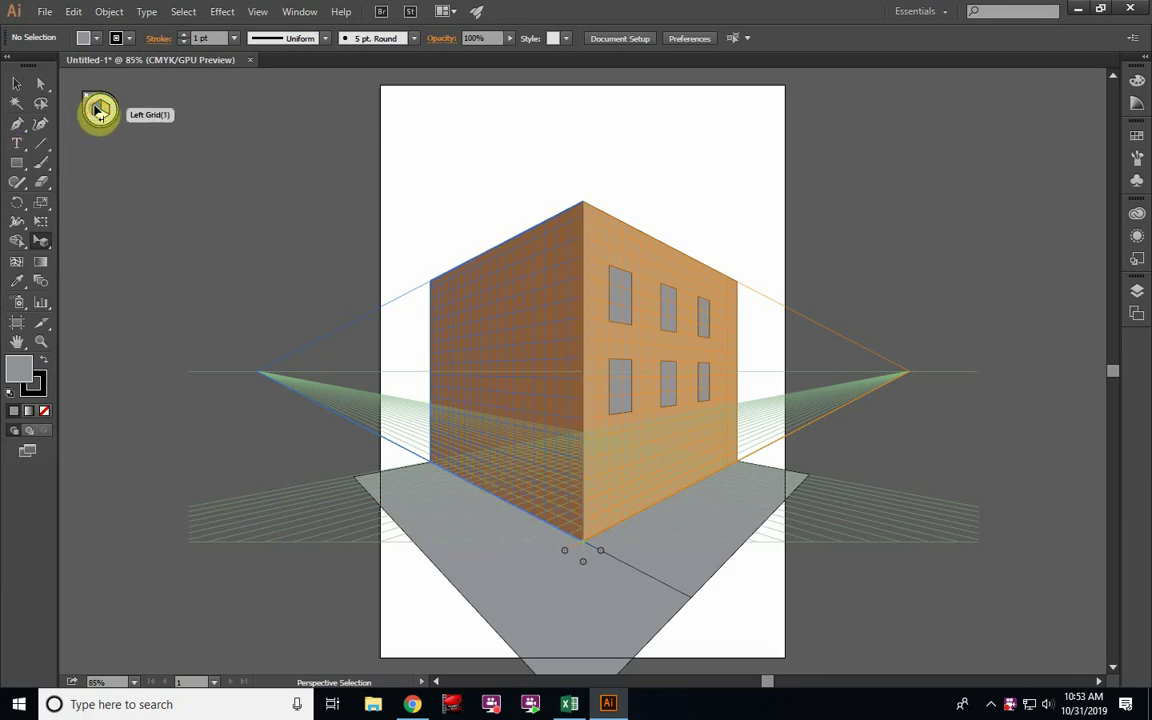
- Draw a door rectangle at the base of the brown left wall, fill it yellow, and deselect
{"action": "left_click", "coordinate": [17, 163]}
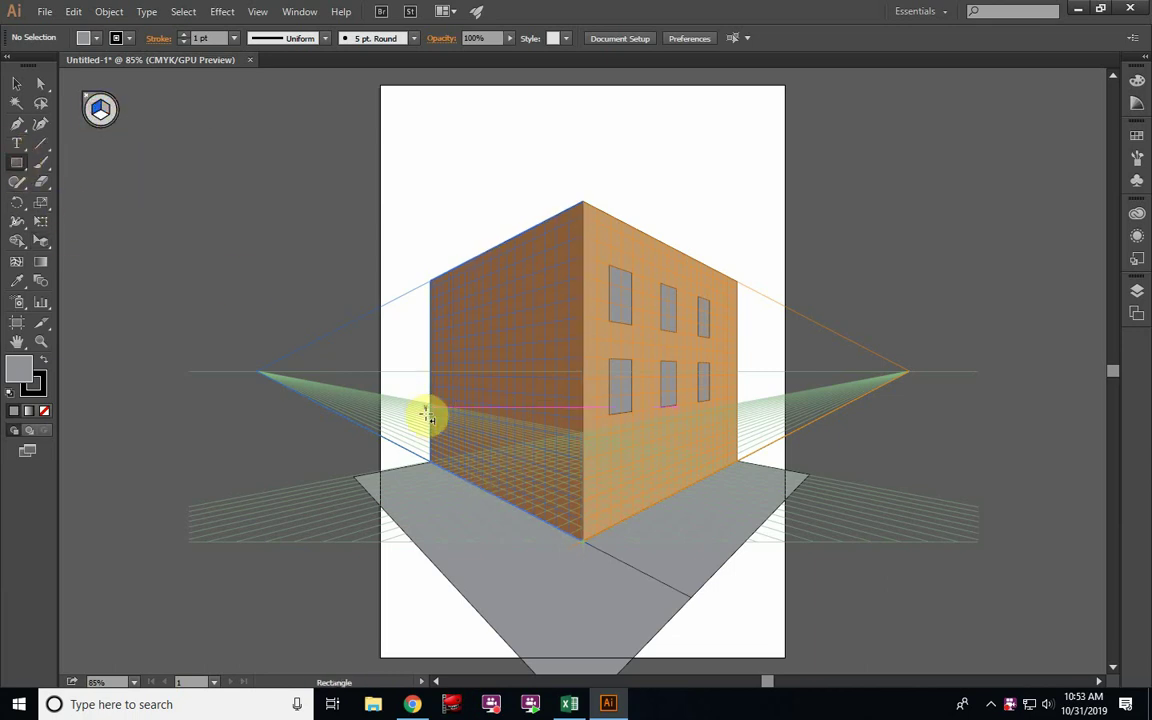
{"action": "left_click_drag", "start_coordinate": [505, 505], "coordinate": [470, 404]}
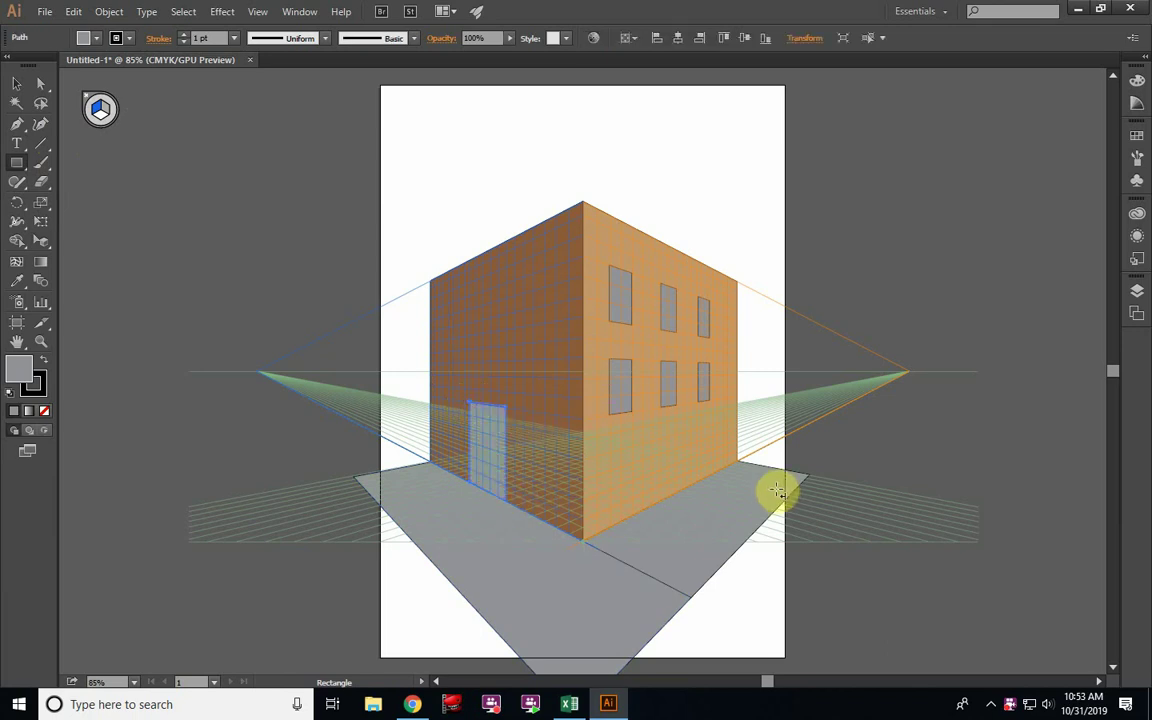
{"action": "left_click", "coordinate": [88, 37]}
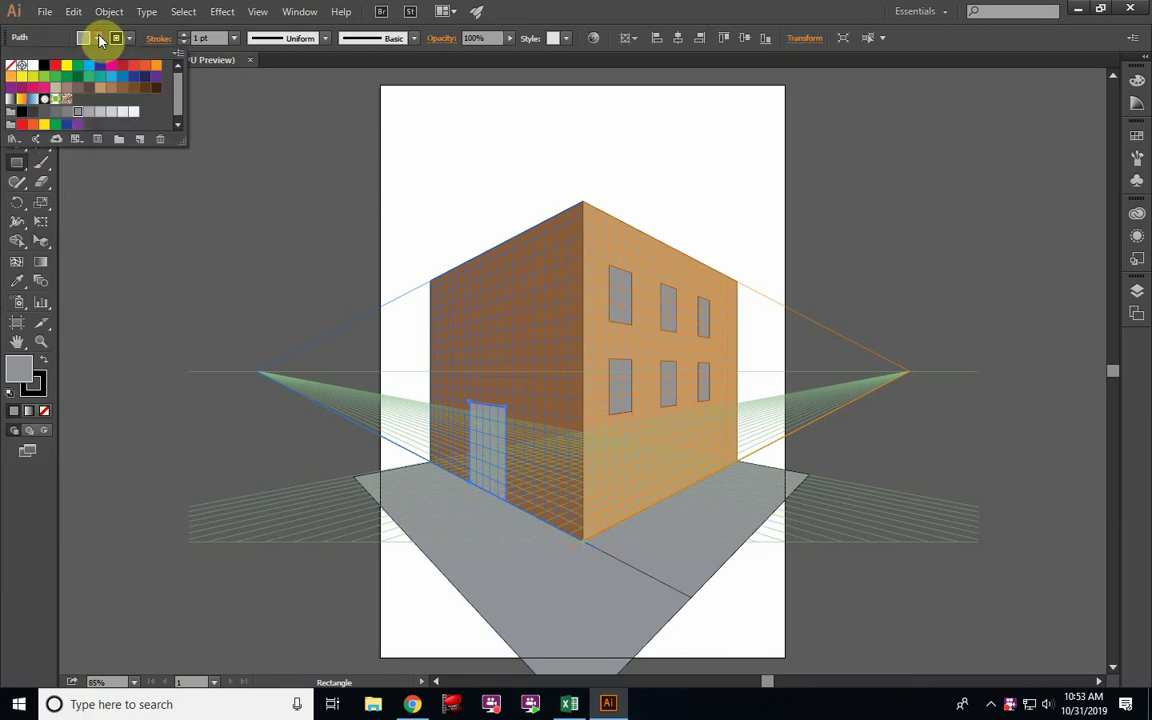
{"action": "left_click", "coordinate": [19, 77]}
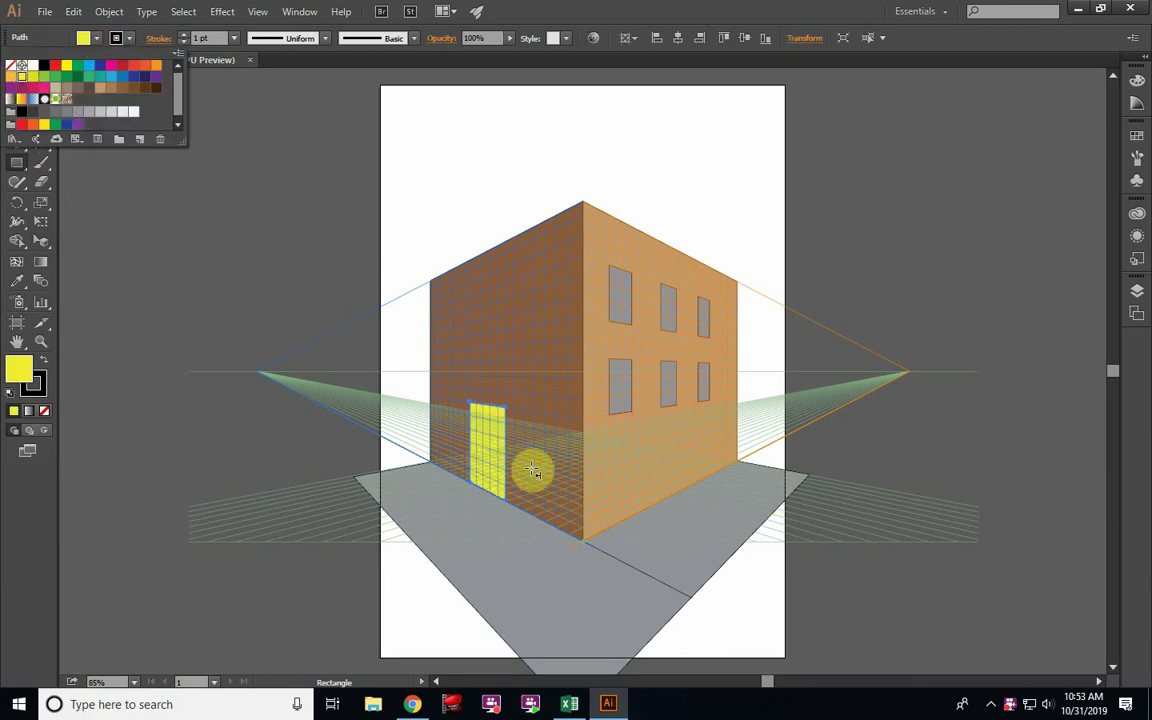
{"action": "left_click", "coordinate": [18, 166]}
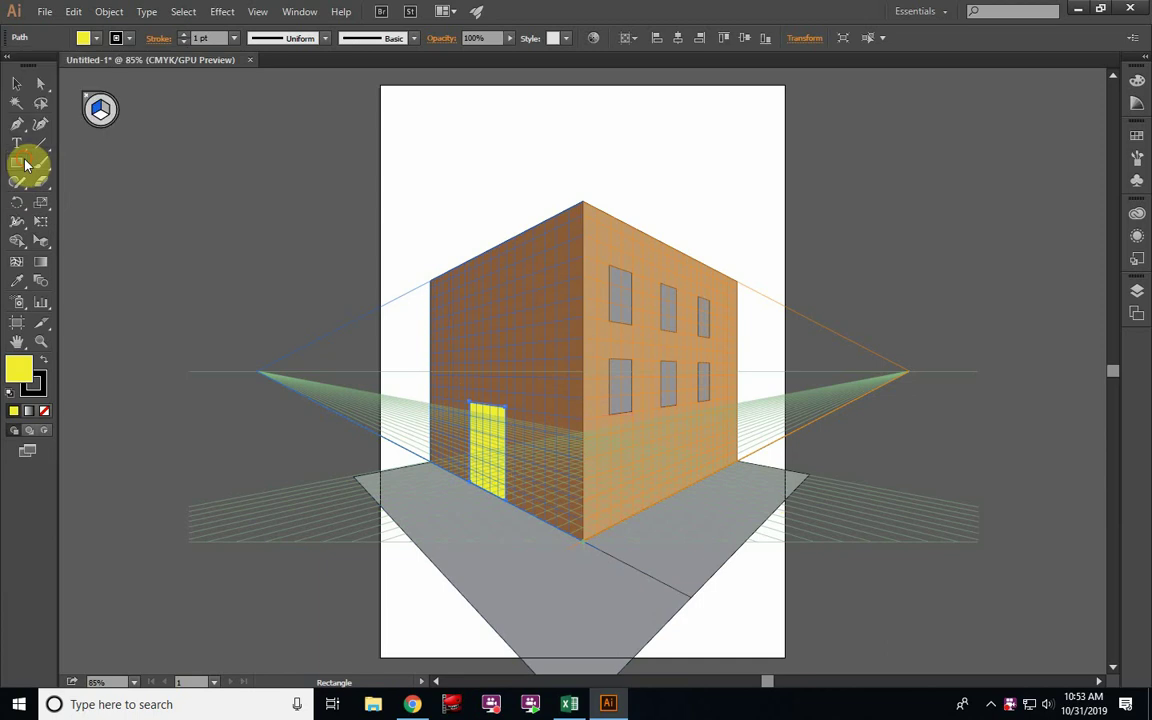
{"action": "left_click", "coordinate": [17, 88]}
{"action": "left_click", "coordinate": [249, 182]}
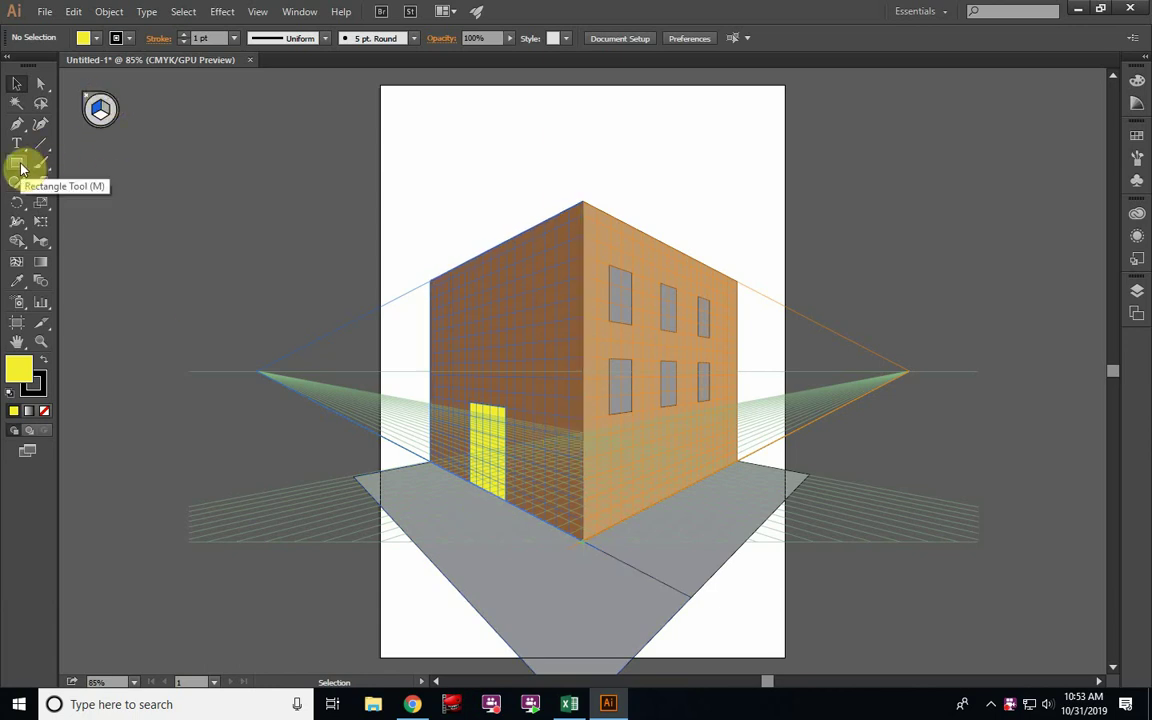
- On the right perspective plane, draw a rectangle panel out from the yellow door's edge
{"action": "left_click", "coordinate": [98, 110]}
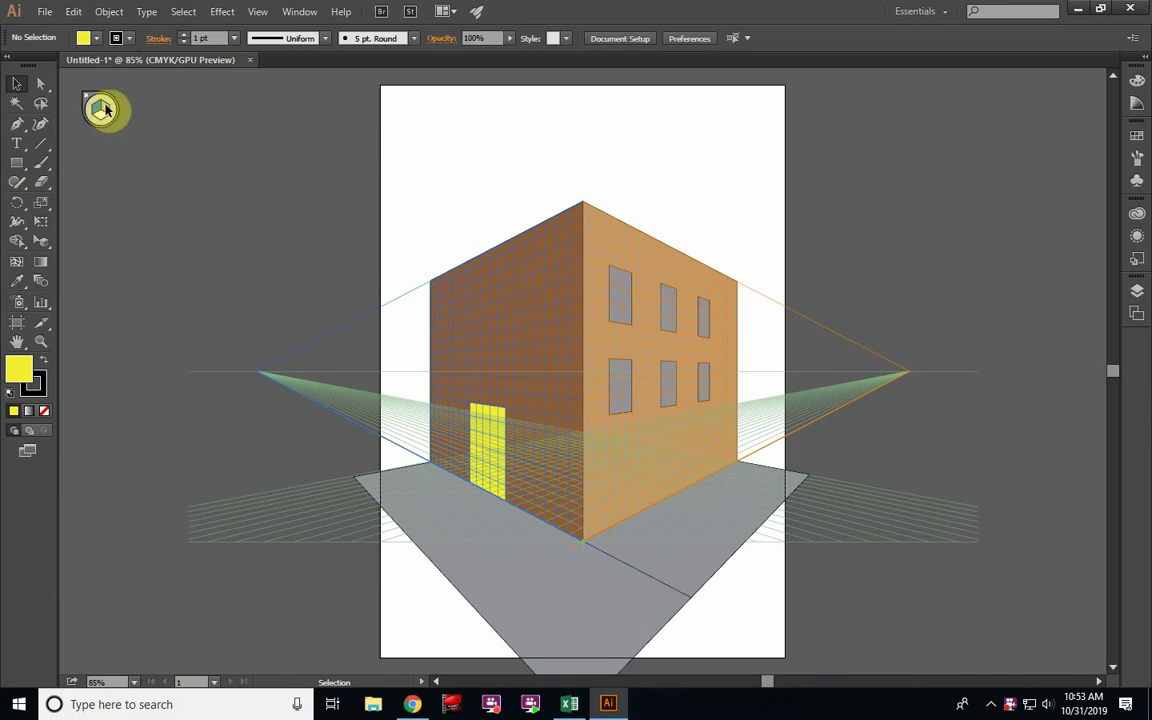
{"action": "left_click", "coordinate": [41, 301]}
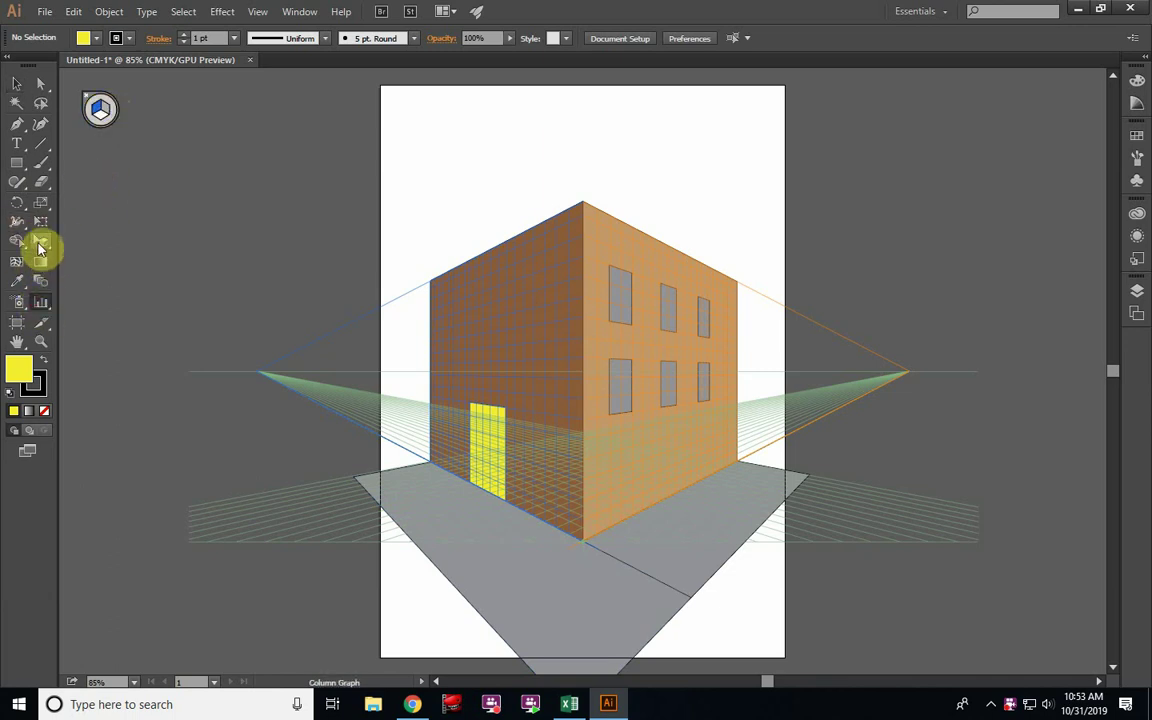
{"action": "left_click", "coordinate": [41, 243]}
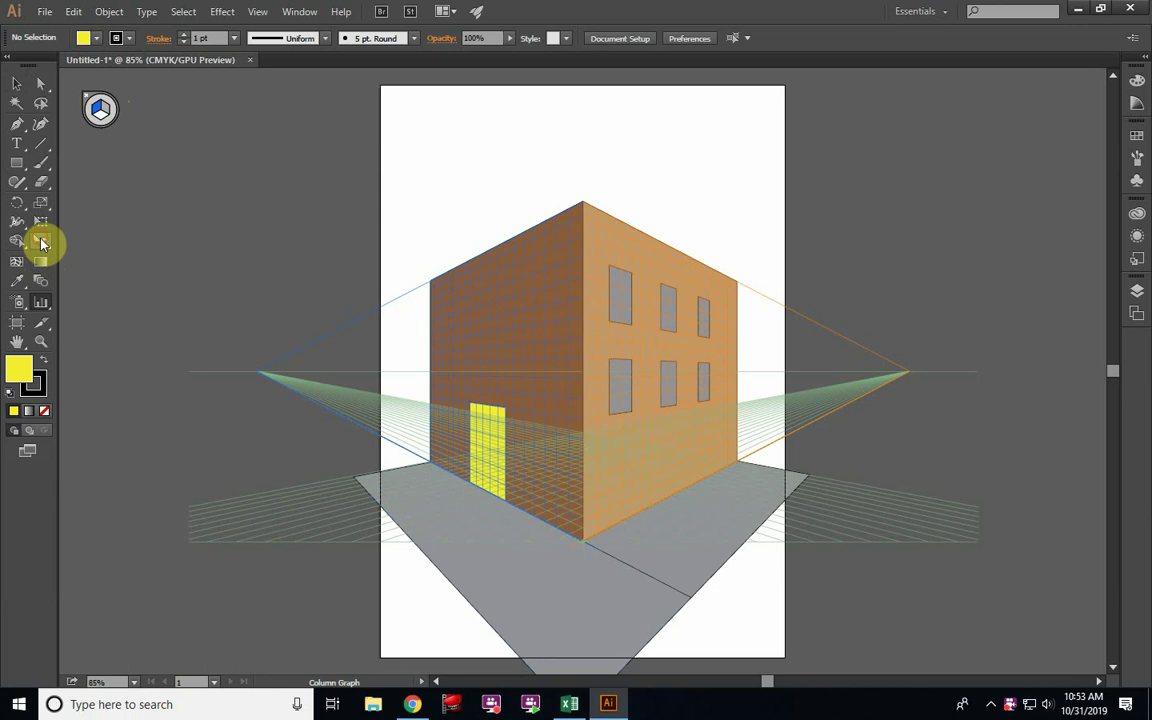
{"action": "left_click", "coordinate": [112, 114]}
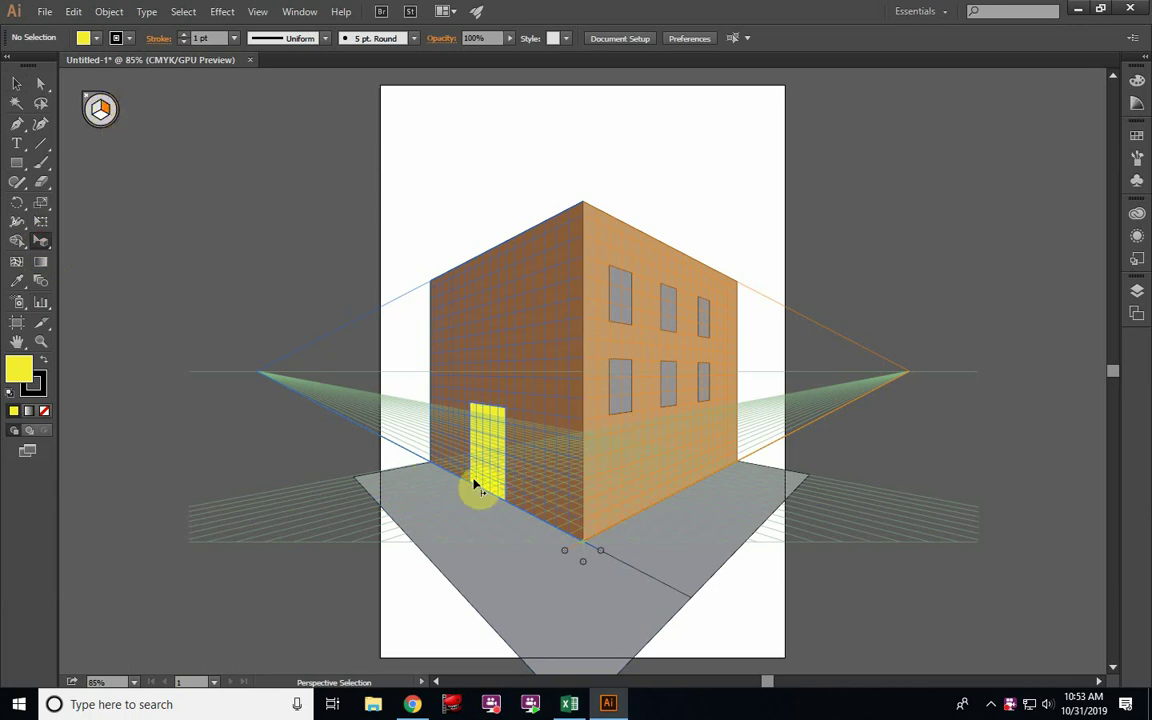
{"action": "left_click", "coordinate": [17, 163]}
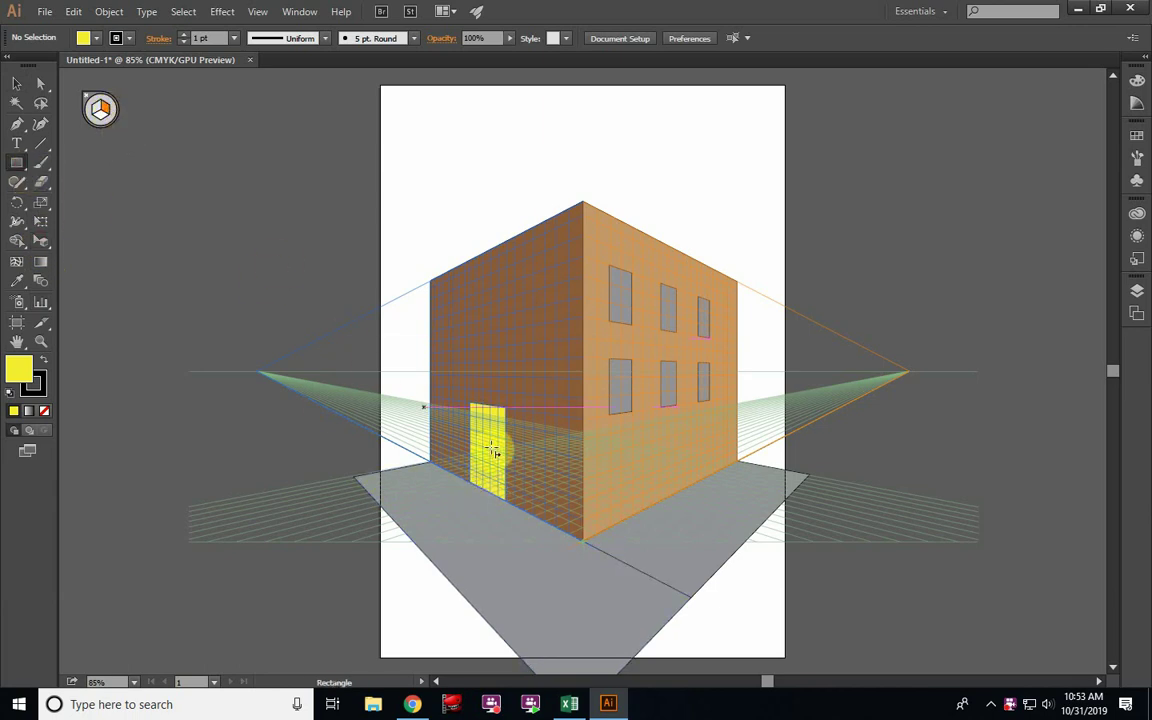
{"action": "left_click_drag", "start_coordinate": [469, 484], "coordinate": [418, 407]}
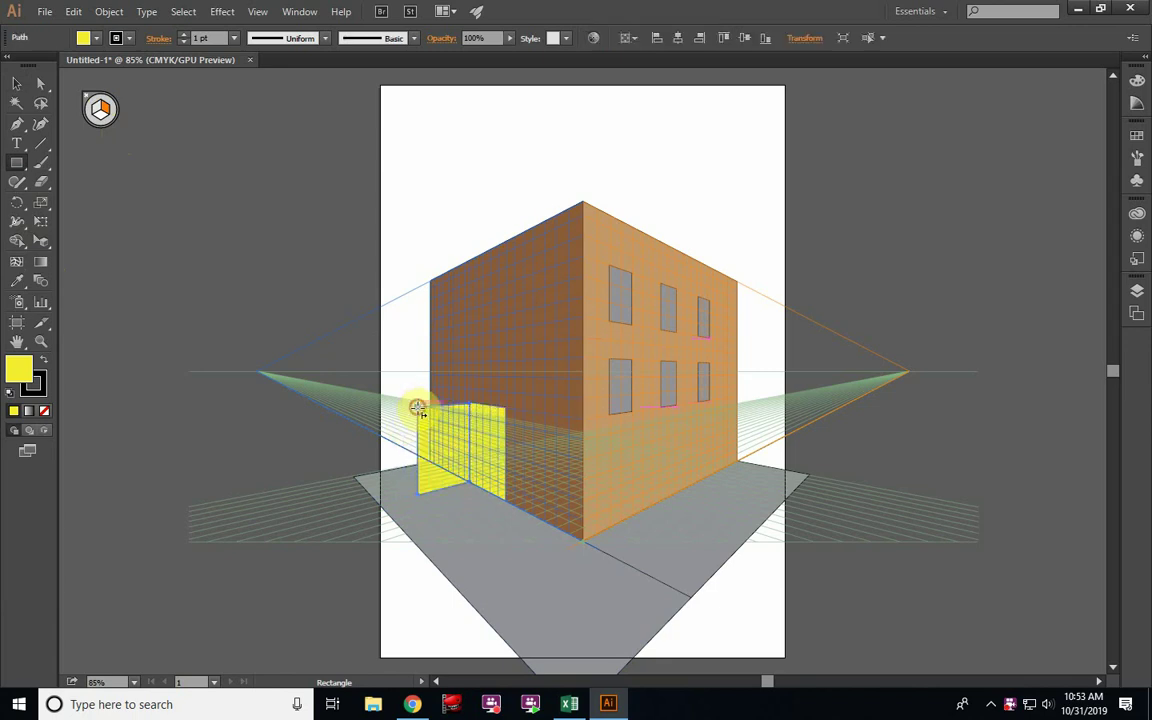
- Fill the new door panel with blue and deselect it
{"action": "left_click", "coordinate": [98, 38]}
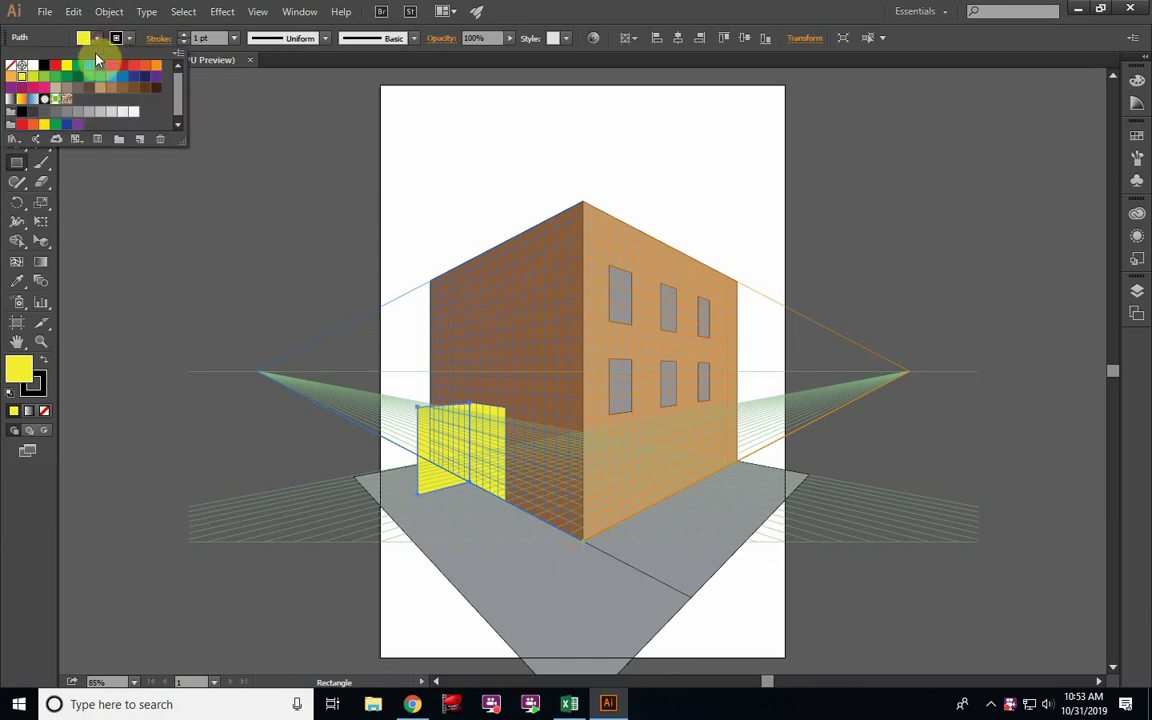
{"action": "left_click", "coordinate": [66, 111]}
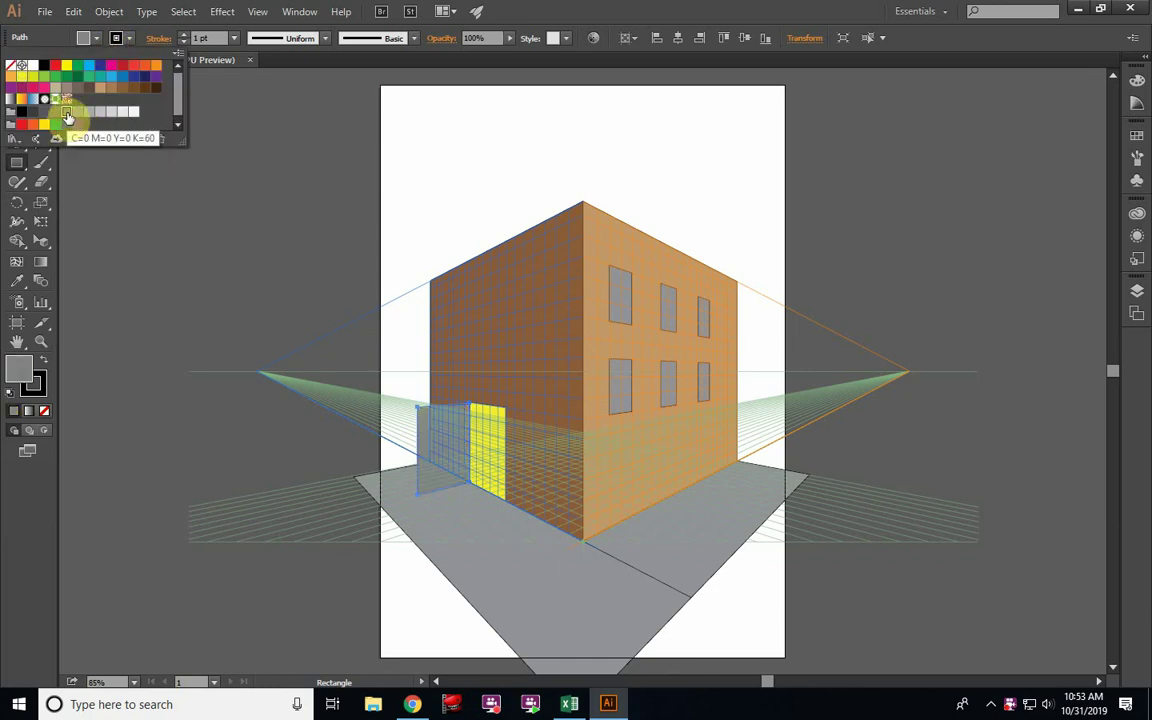
{"action": "left_click", "coordinate": [121, 77]}
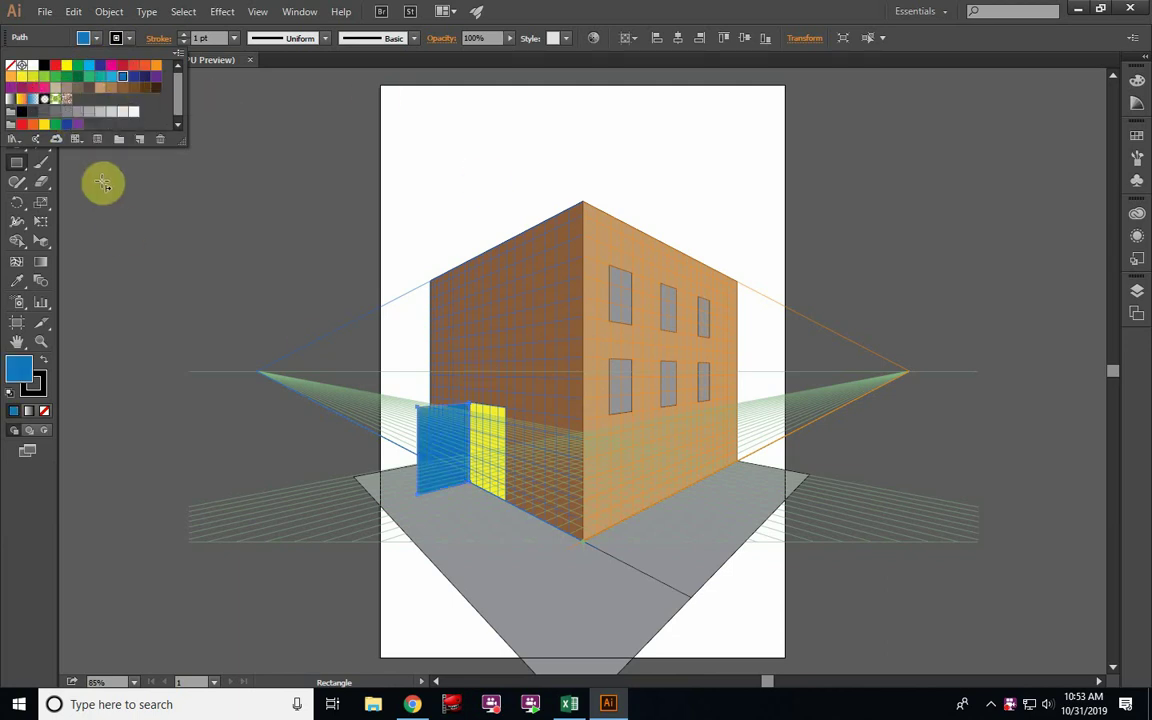
{"action": "left_click", "coordinate": [17, 86]}
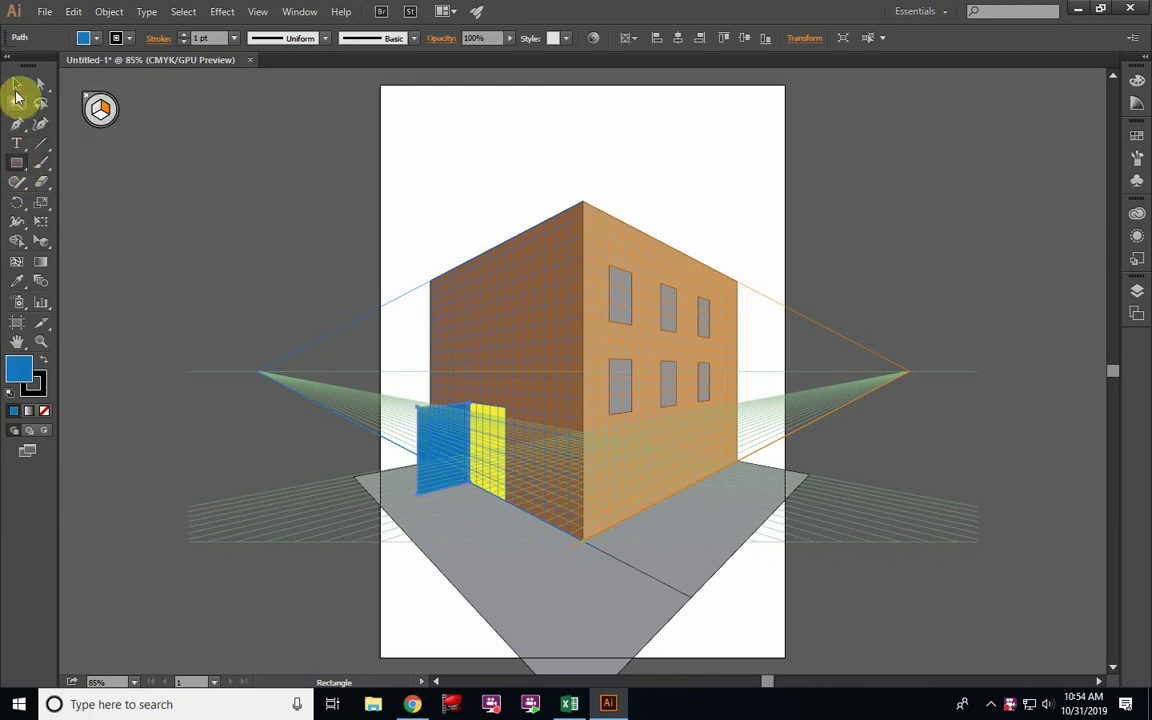
{"action": "left_click", "coordinate": [225, 148]}
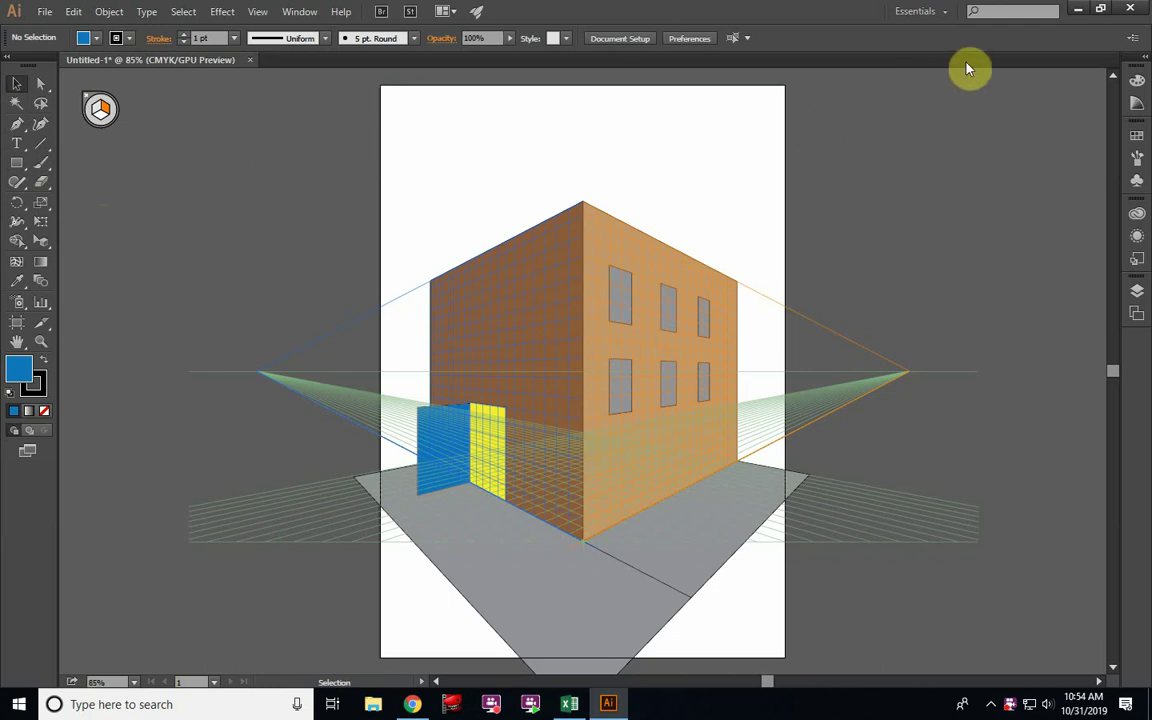
- Minimize Illustrator and Excel, view pic.png in Photos, then close it and select the pic file
{"action": "left_click", "coordinate": [1079, 11]}
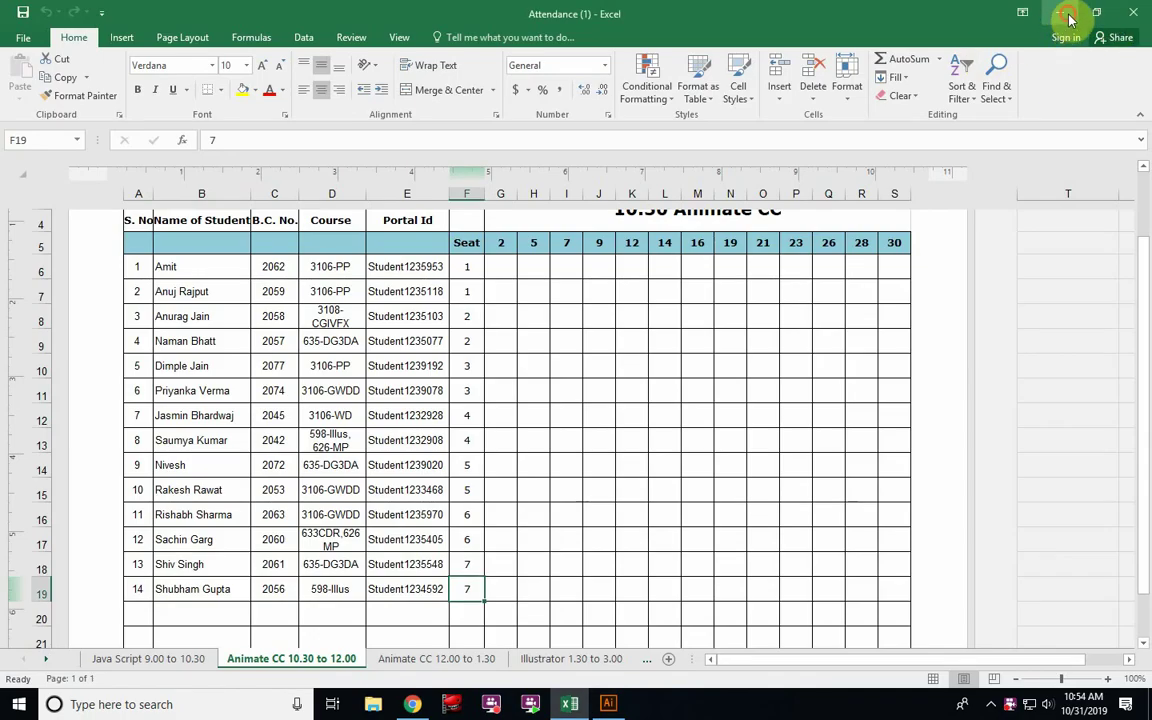
{"action": "left_click", "coordinate": [1064, 13]}
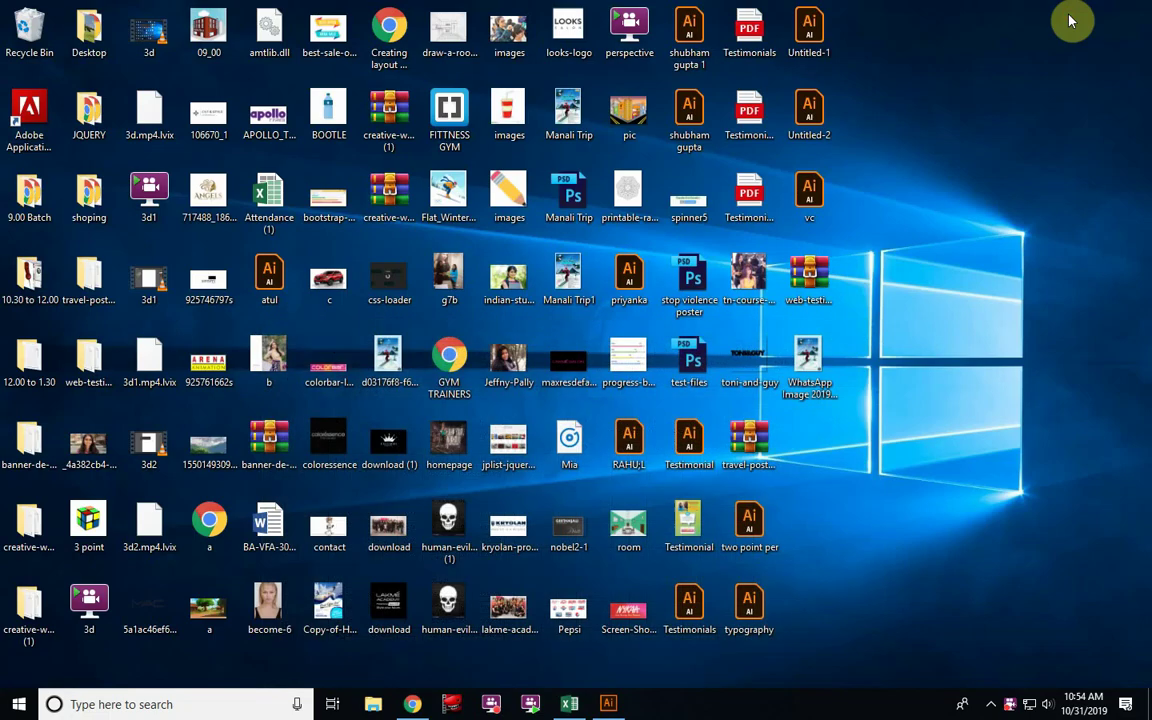
{"action": "right_click", "coordinate": [643, 121]}
{"action": "left_click", "coordinate": [674, 120]}
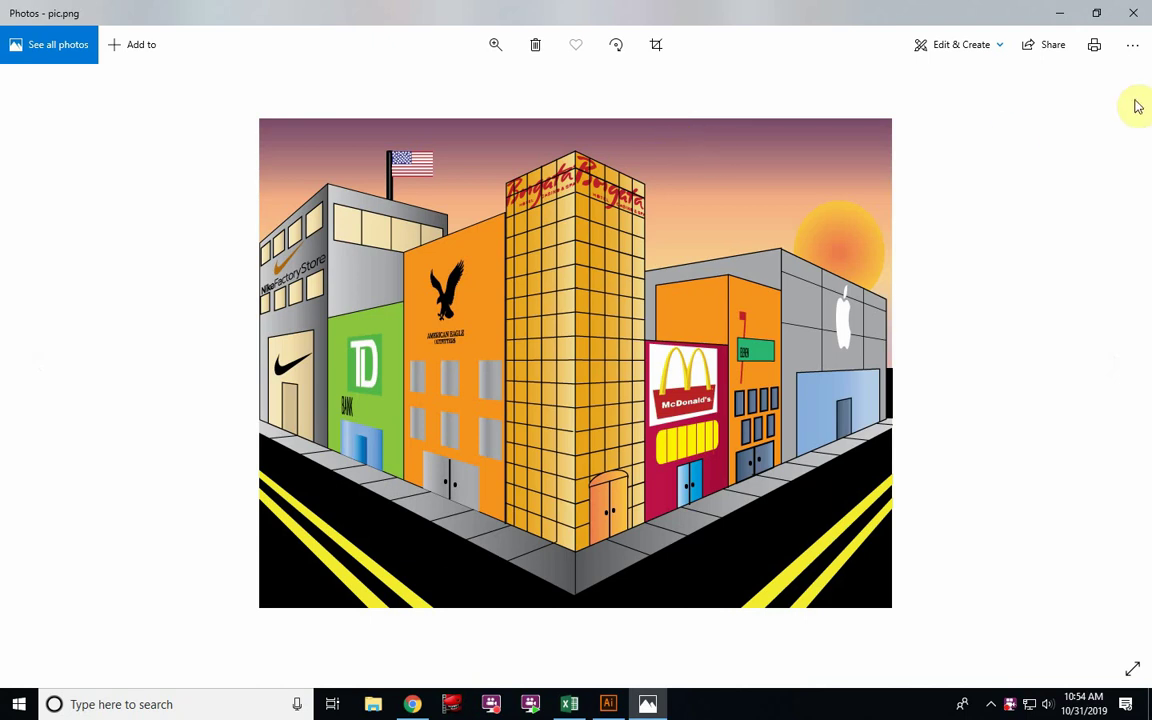
{"action": "left_click", "coordinate": [1136, 14]}
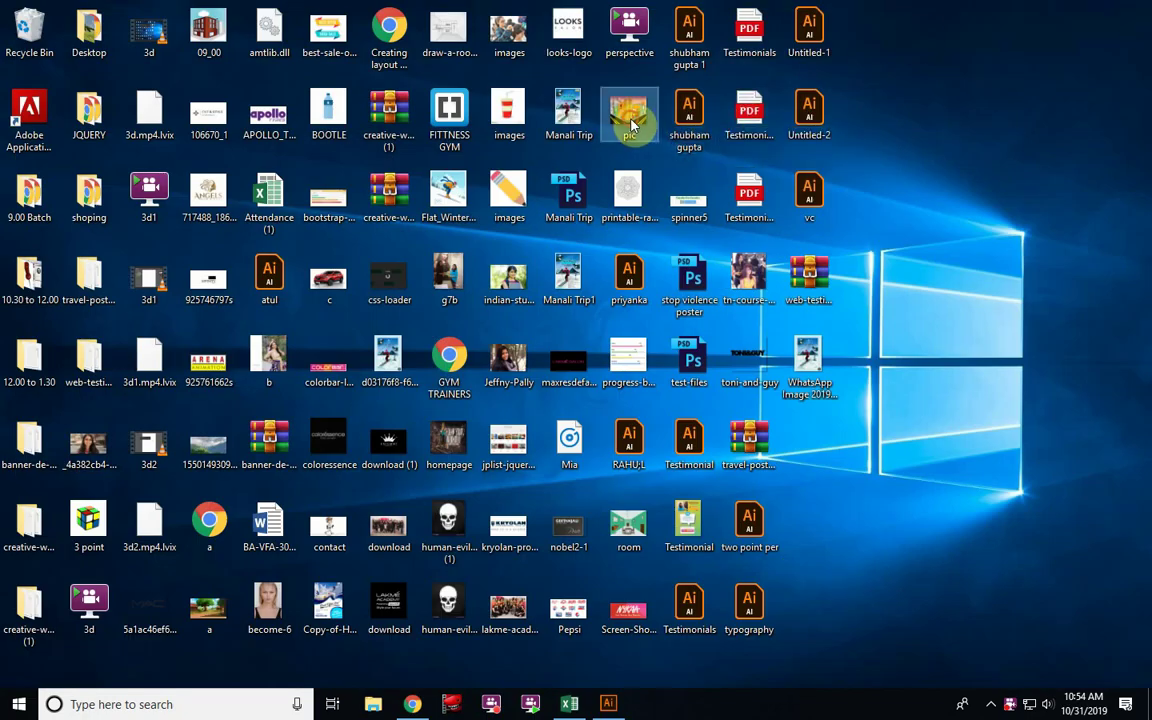
{"action": "mouse_move", "coordinate": [629, 115]}
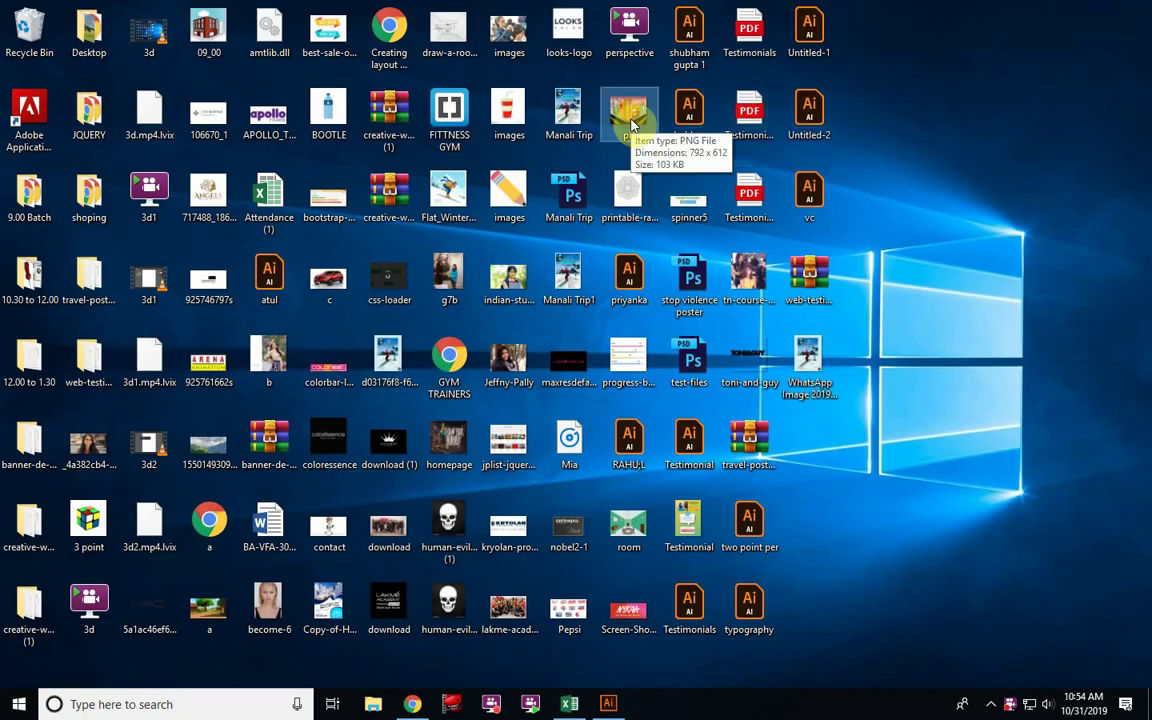
{"action": "left_click_drag", "start_coordinate": [632, 122], "coordinate": [533, 425]}
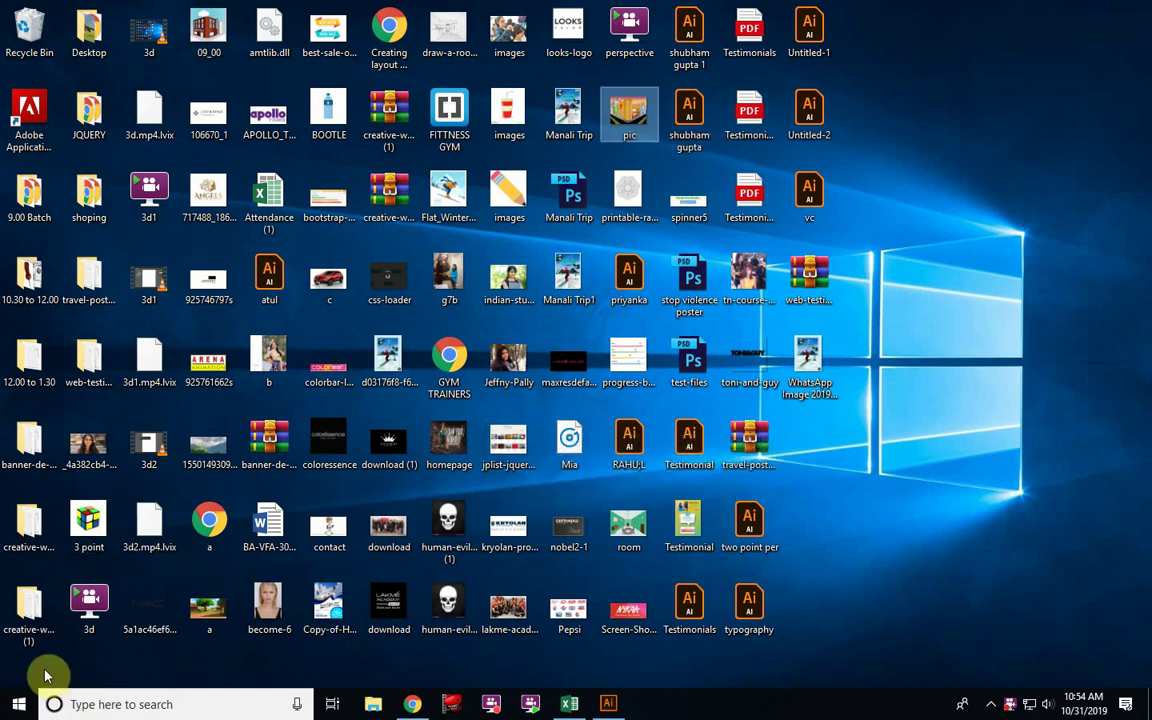
- Open the teacher's folder inside Share data on the \\192.168.1.140 network share
{"action": "key", "text": "super+r"}
{"action": "key", "text": "Return"}
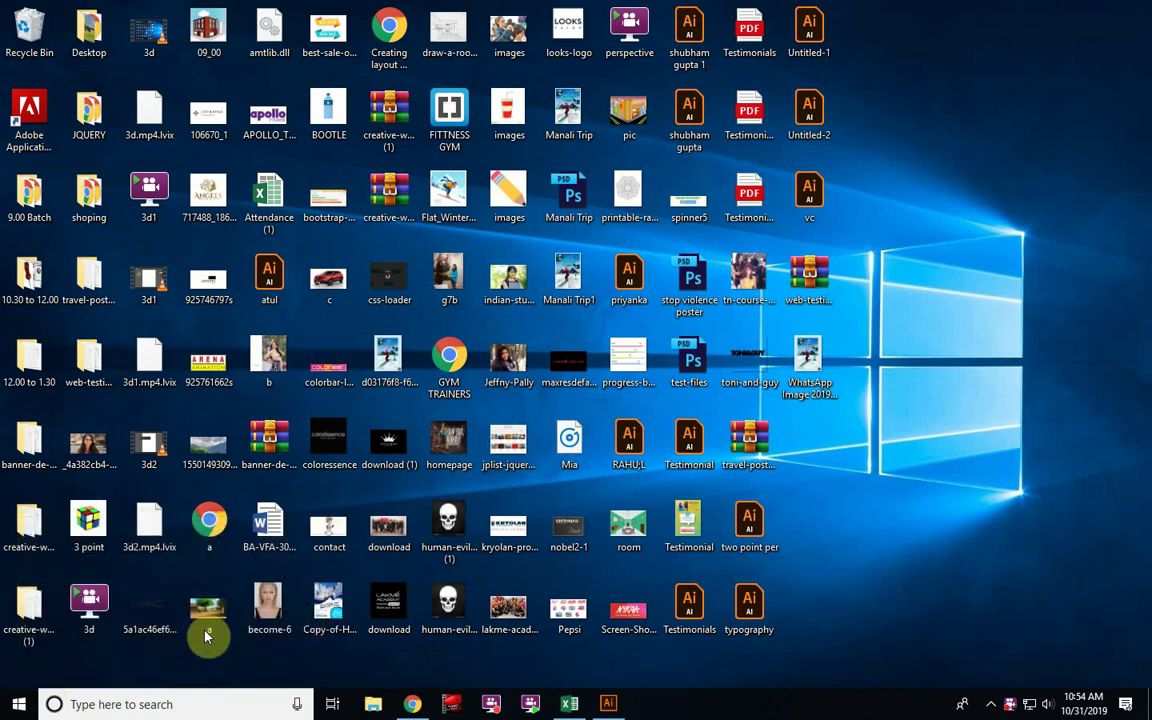
{"action": "double_click", "coordinate": [210, 97]}
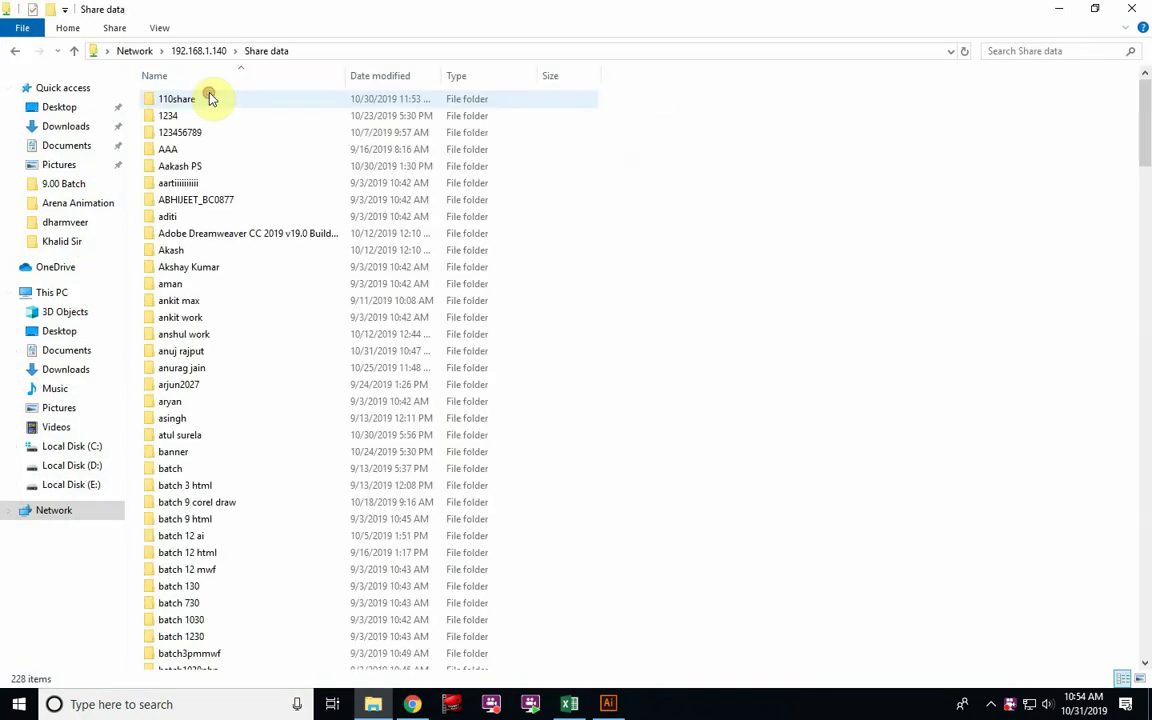
{"action": "left_click", "coordinate": [232, 154]}
{"action": "key", "text": "k"}
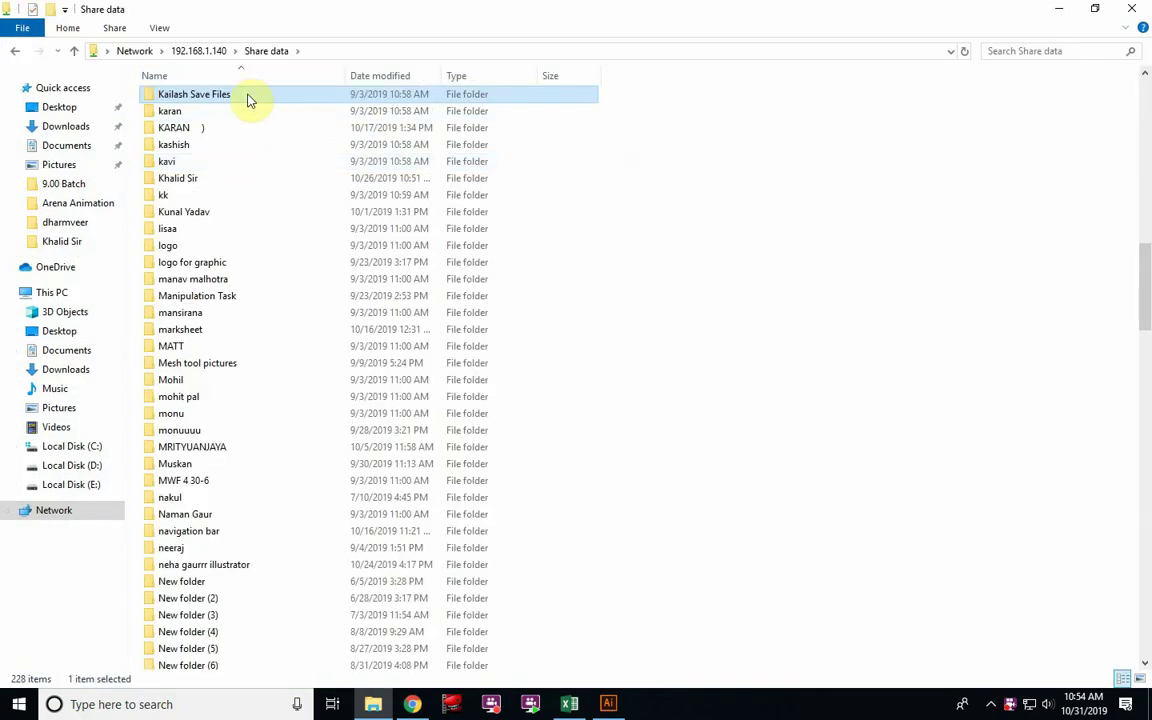
{"action": "double_click", "coordinate": [195, 178]}
- Paste pic.png into the folder, replacing the existing copy
{"action": "left_click", "coordinate": [299, 211]}
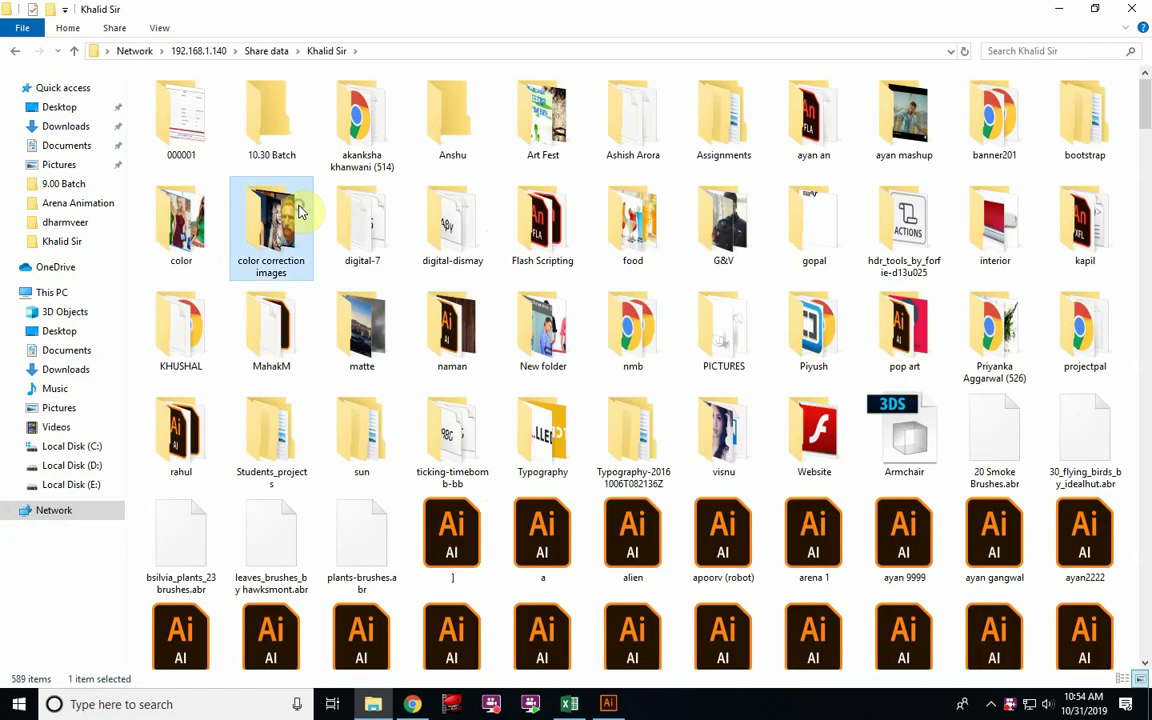
{"action": "key", "text": "ctrl+v"}
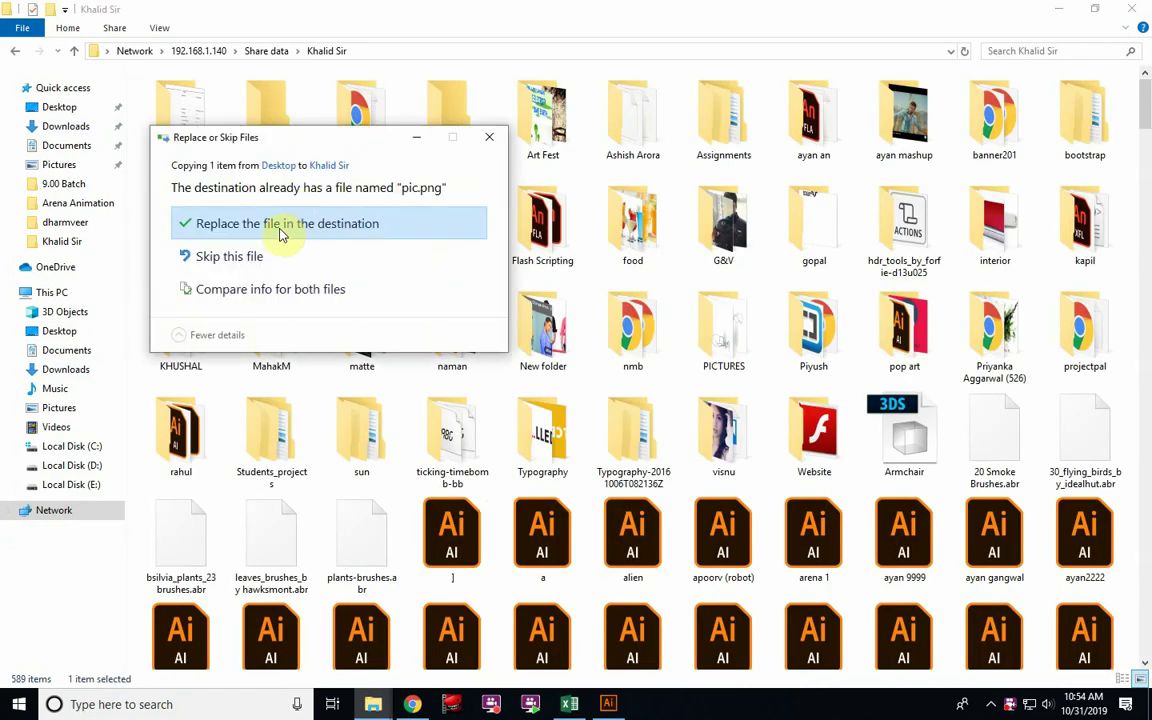
{"action": "left_click", "coordinate": [281, 226]}
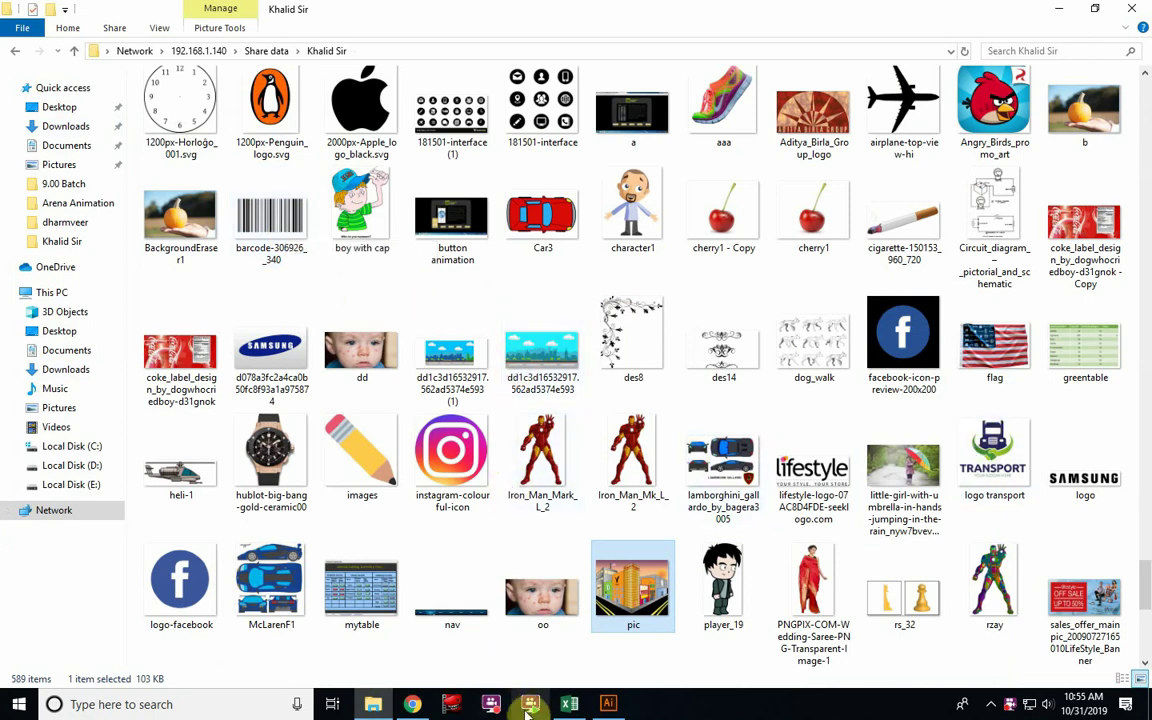
{"action": "left_click", "coordinate": [1012, 706]}
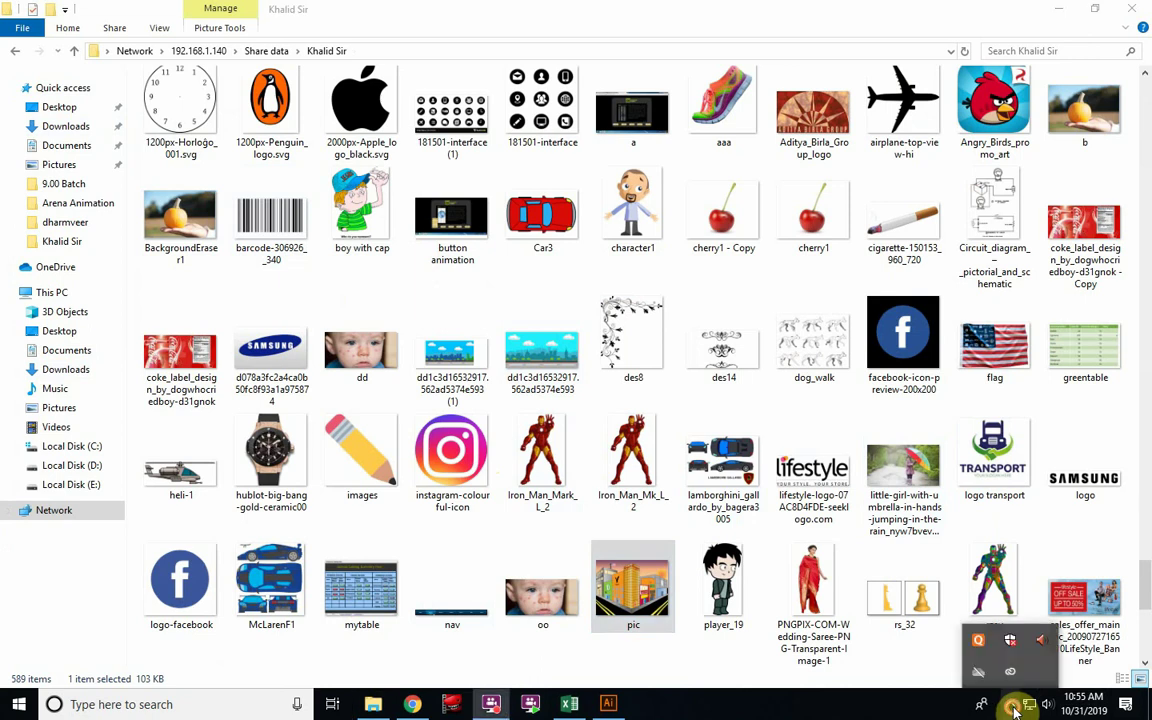